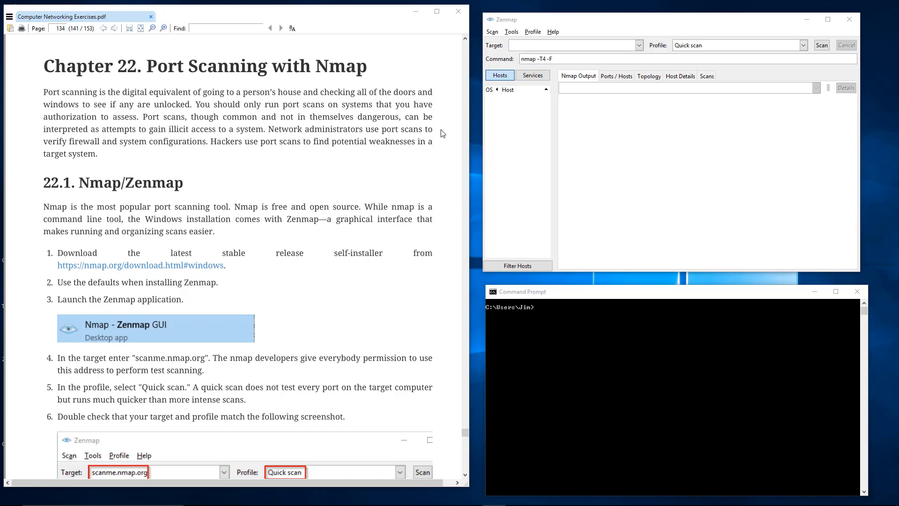
- Open the Nmap Windows download page linked in step 1 of the exercise document
{"action": "left_click_drag", "start_coordinate": [608, 296], "coordinate": [606, 293]}
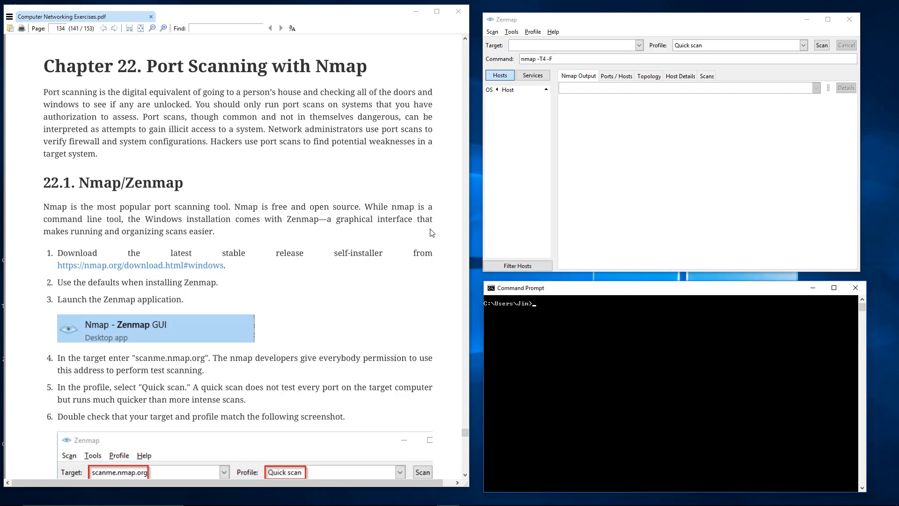
{"action": "left_click", "coordinate": [202, 142]}
{"action": "scroll", "coordinate": [202, 141], "scroll_direction": "down", "scroll_amount": 1}
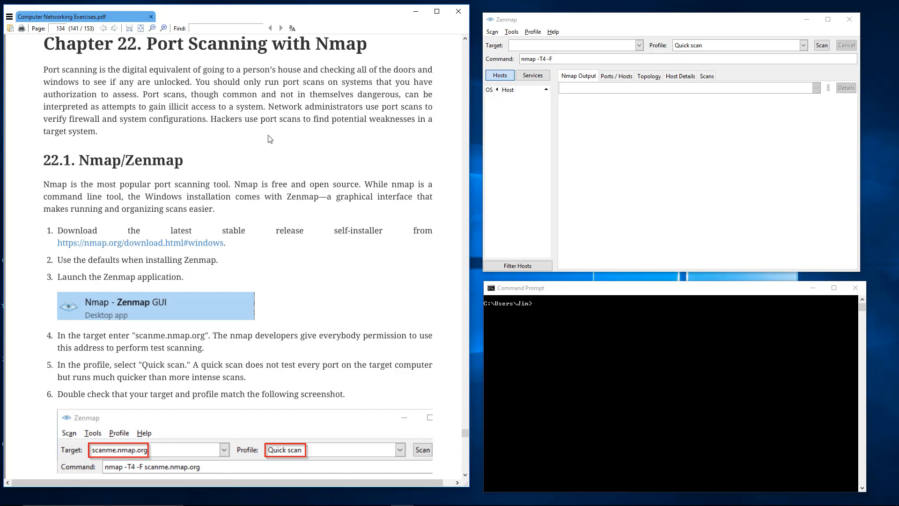
{"action": "left_click_drag", "start_coordinate": [187, 261], "coordinate": [210, 262]}
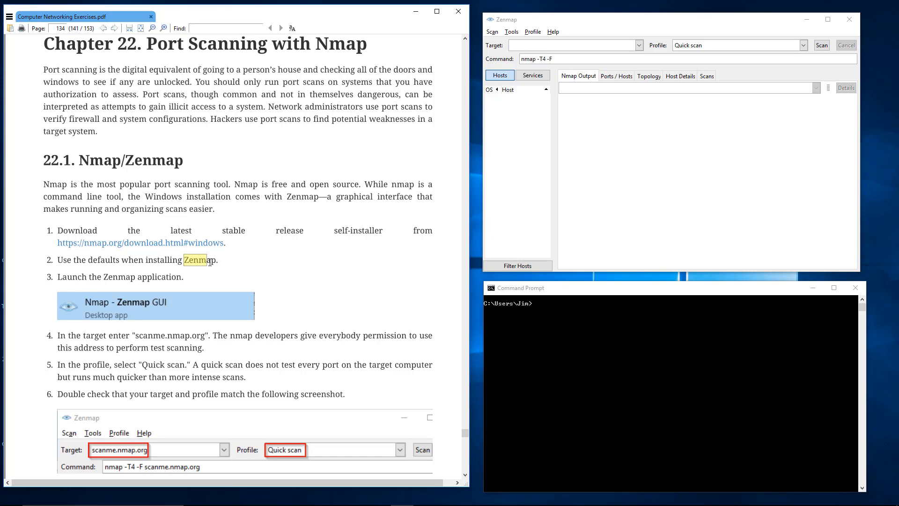
{"action": "left_click", "coordinate": [193, 243]}
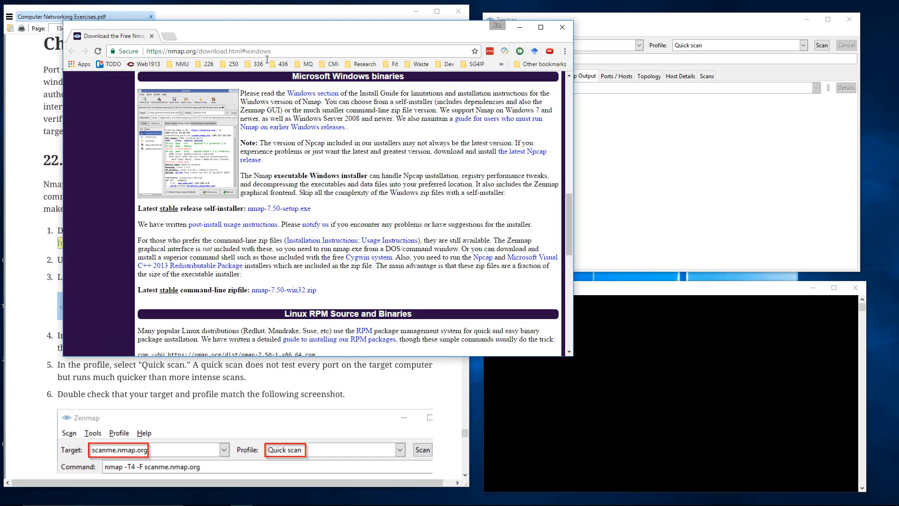
- Examine the latest stable release self-installer entry on the download page, and close the browser window
{"action": "left_click_drag", "start_coordinate": [298, 43], "coordinate": [484, 46]}
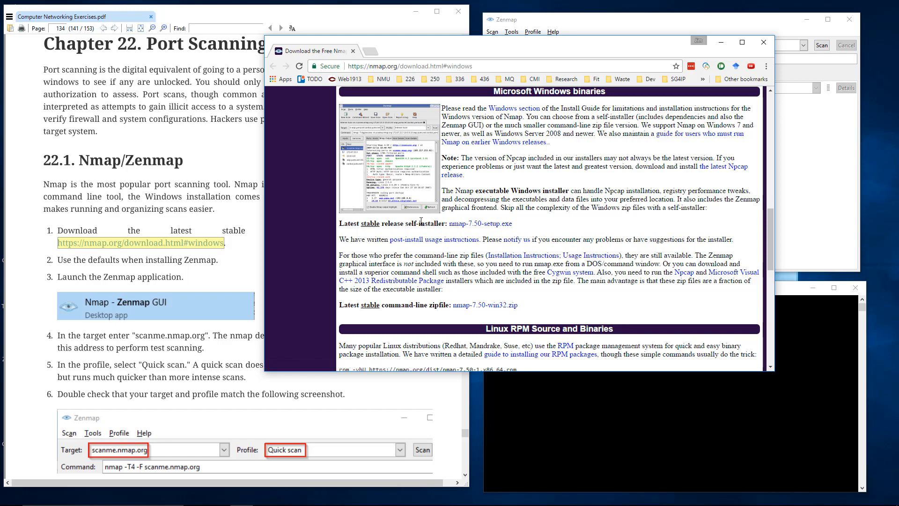
{"action": "left_click_drag", "start_coordinate": [339, 225], "coordinate": [515, 227]}
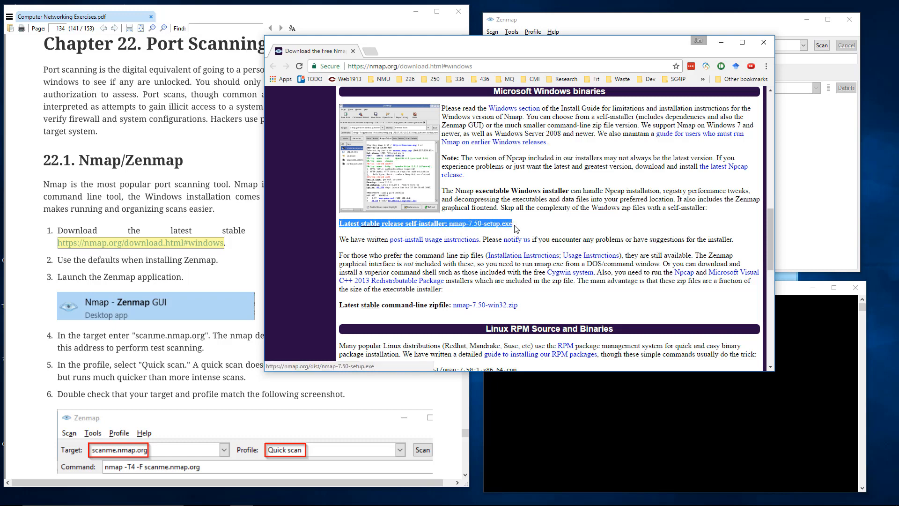
{"action": "left_click", "coordinate": [547, 224]}
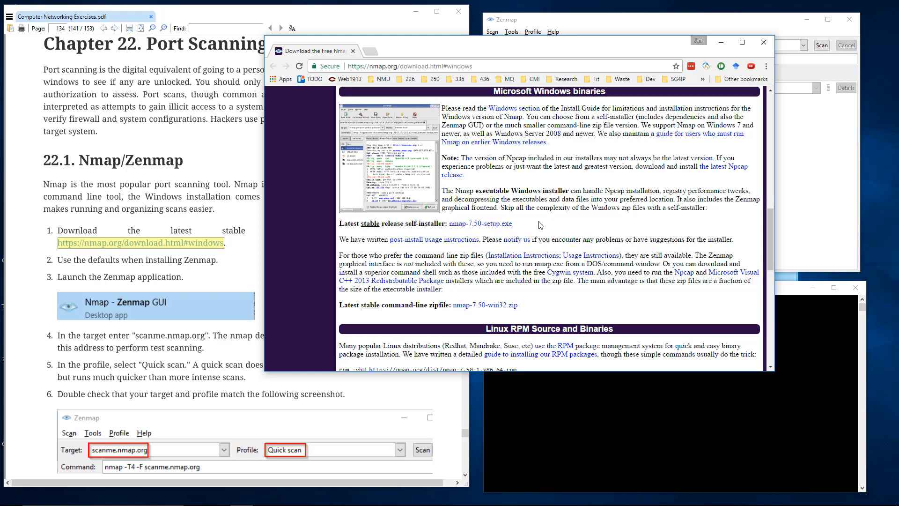
{"action": "left_click", "coordinate": [763, 42]}
{"action": "left_click", "coordinate": [242, 280]}
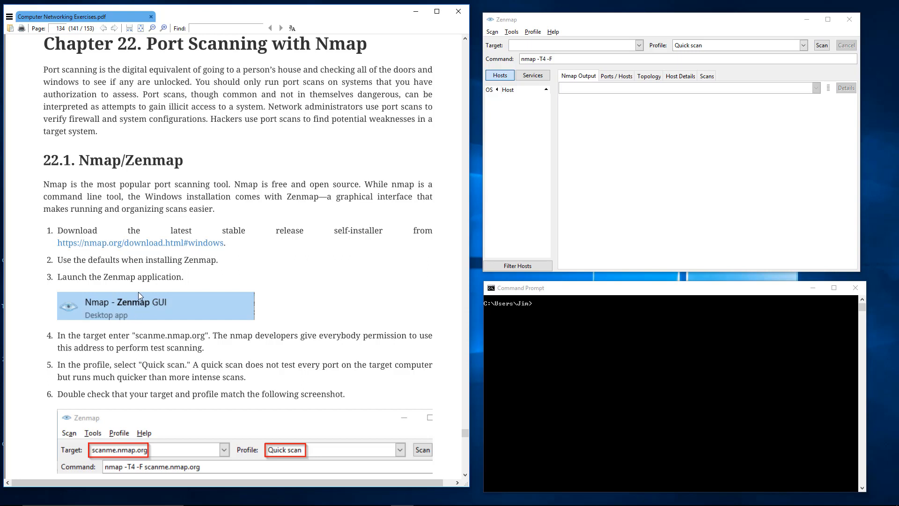
- Set the Zenmap scan target to scanme.nmap.org
{"action": "left_click", "coordinate": [575, 26]}
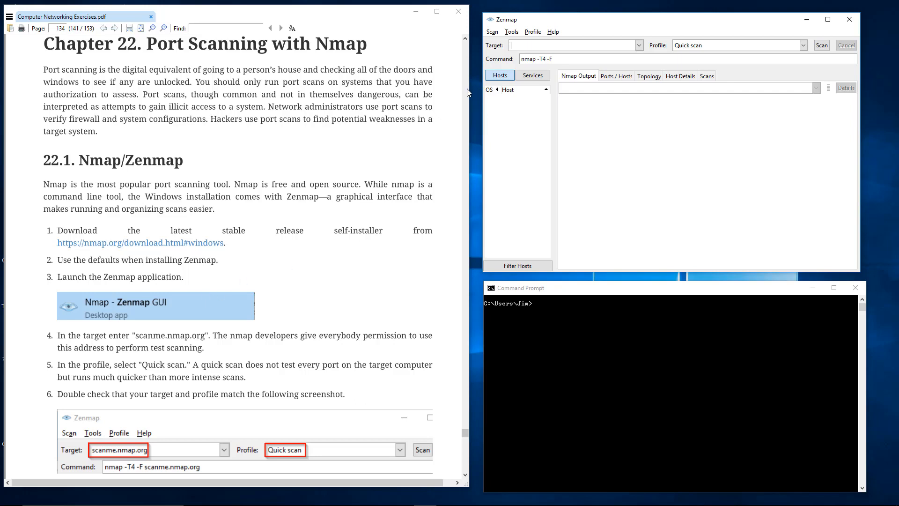
{"action": "left_click_drag", "start_coordinate": [567, 18], "coordinate": [563, 12]}
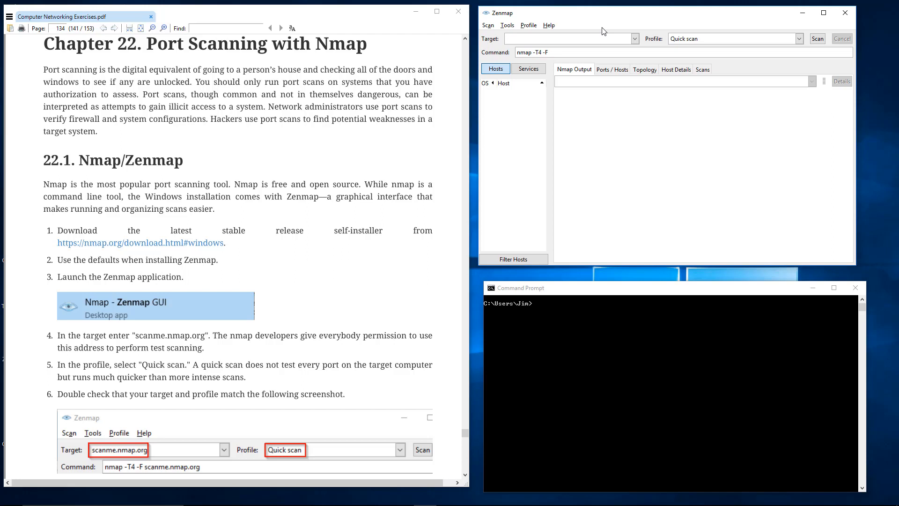
{"action": "type", "text": "anme.n"}
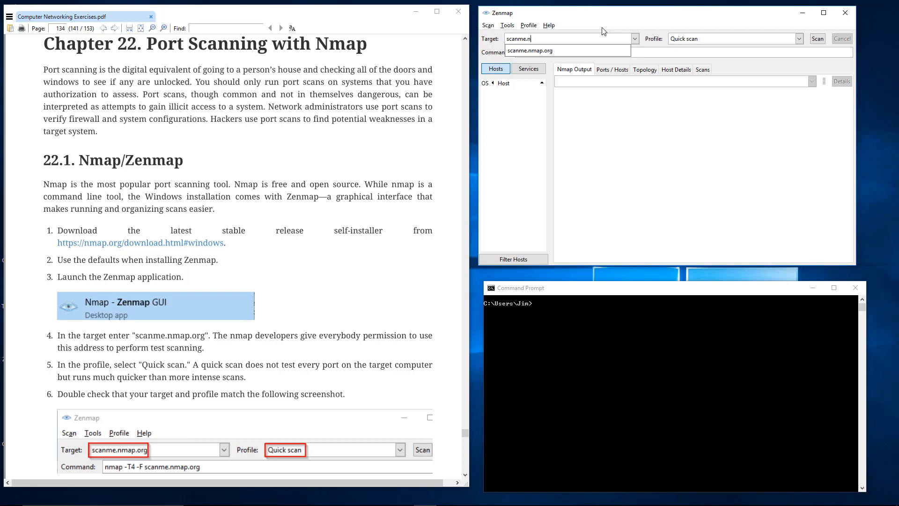
{"action": "type", "text": "map.org"}
{"action": "left_click", "coordinate": [602, 38]}
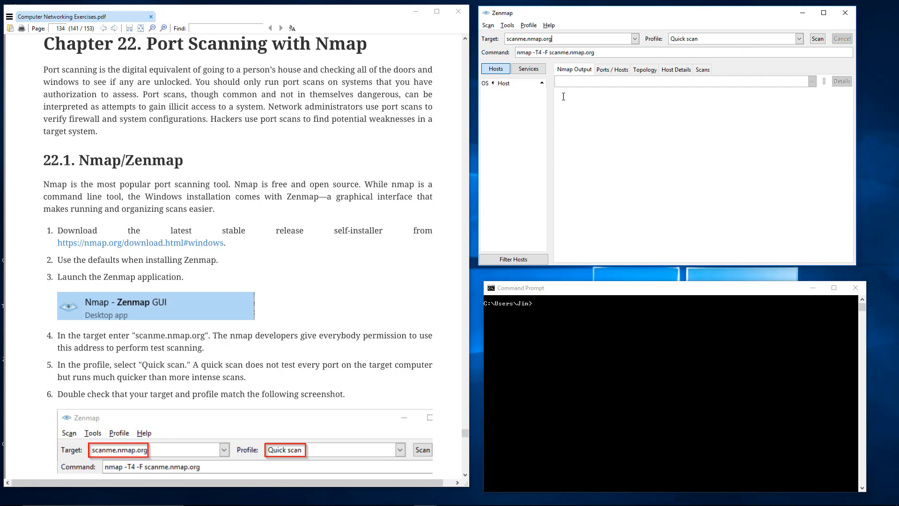
- Review the available scan profiles, keep Quick scan, and run the scan against scanme.nmap.org
{"action": "left_click", "coordinate": [799, 39]}
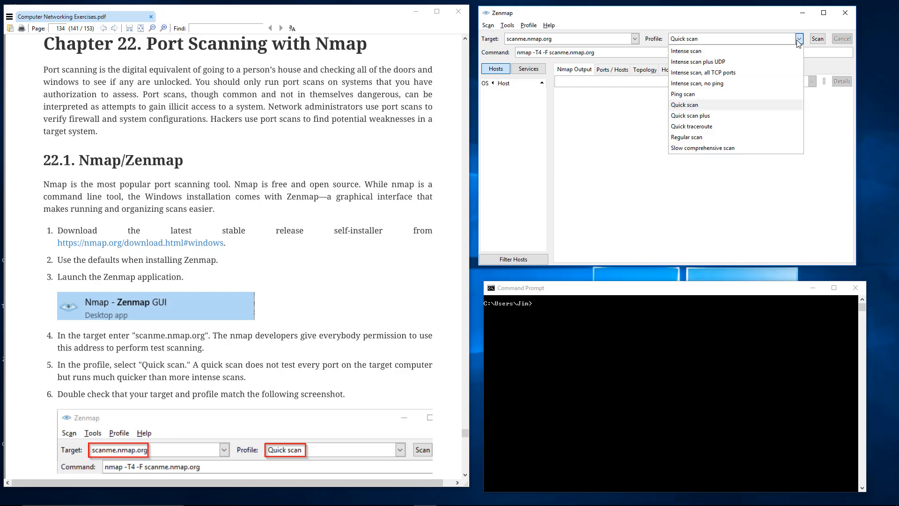
{"action": "left_click", "coordinate": [799, 40]}
{"action": "left_click", "coordinate": [799, 40]}
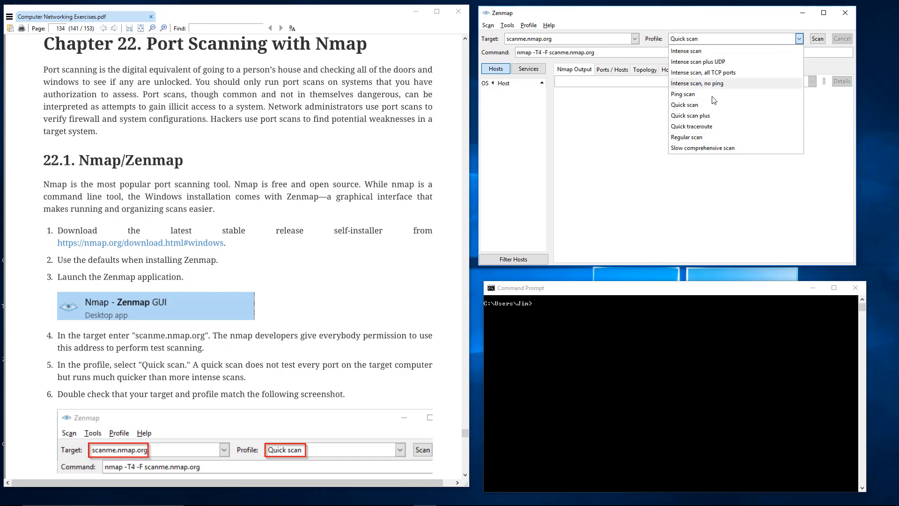
{"action": "left_click", "coordinate": [720, 38]}
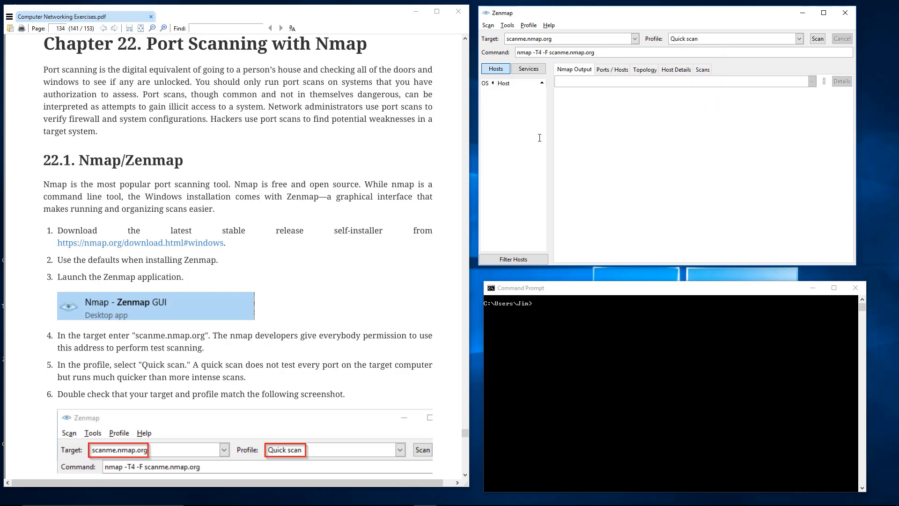
{"action": "scroll", "coordinate": [326, 268], "scroll_direction": "down", "scroll_amount": 3}
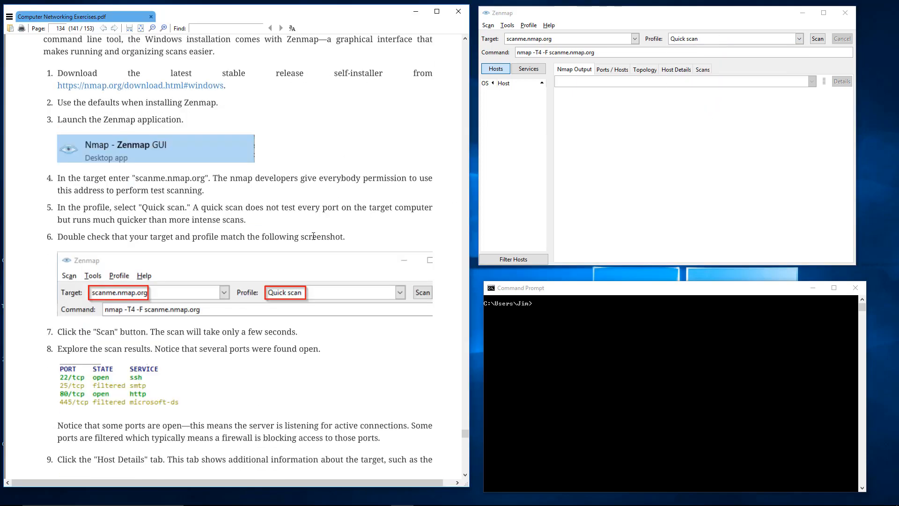
{"action": "scroll", "coordinate": [314, 236], "scroll_direction": "down", "scroll_amount": 1}
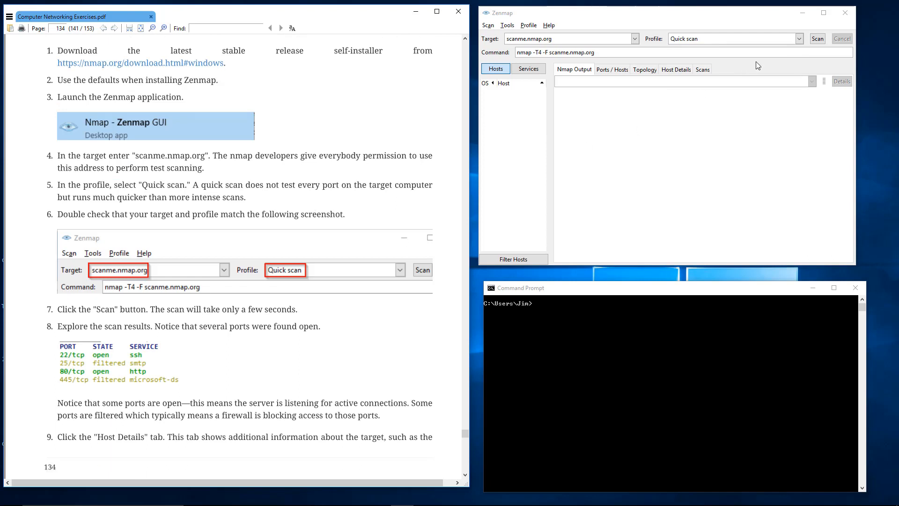
{"action": "left_click", "coordinate": [818, 39]}
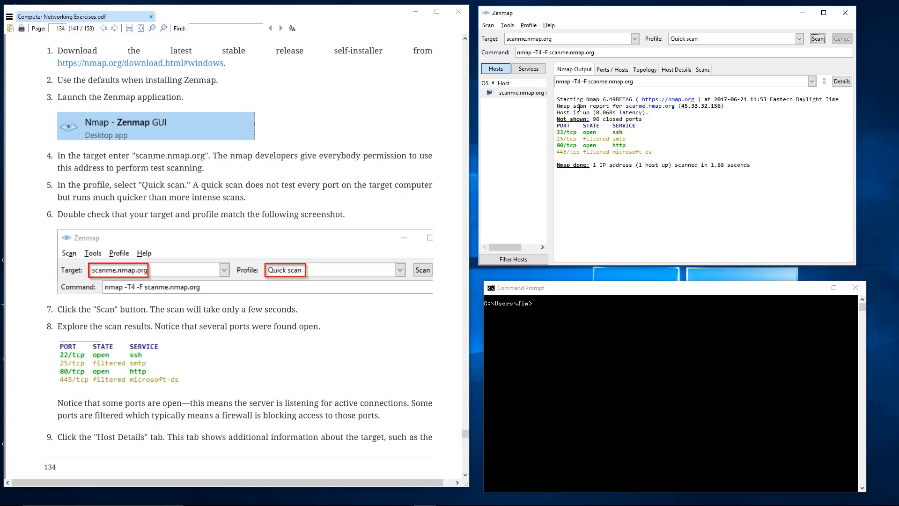
- Examine the scan start time and the host status line in the Nmap output
{"action": "left_click_drag", "start_coordinate": [567, 99], "coordinate": [703, 95]}
{"action": "left_click", "coordinate": [726, 99]}
{"action": "left_click", "coordinate": [593, 112]}
{"action": "left_click_drag", "start_coordinate": [556, 113], "coordinate": [646, 113]}
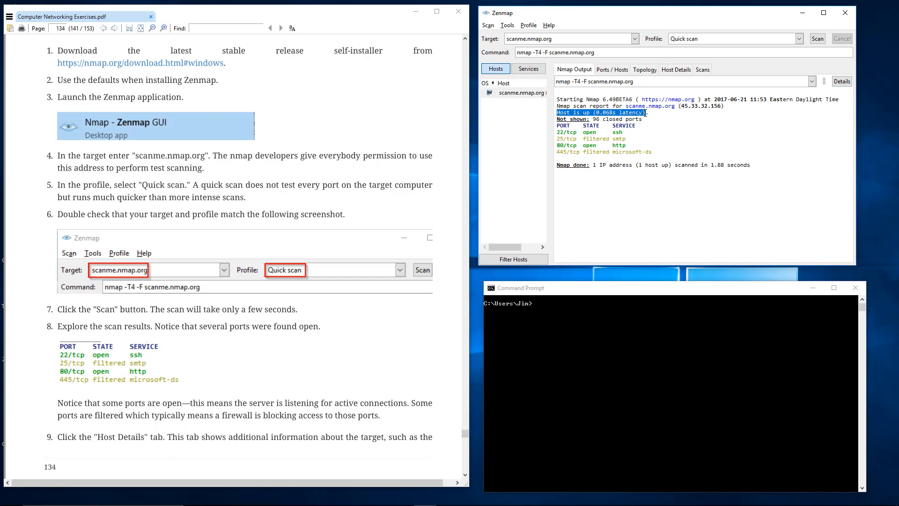
{"action": "left_click", "coordinate": [646, 113]}
{"action": "left_click", "coordinate": [609, 113]}
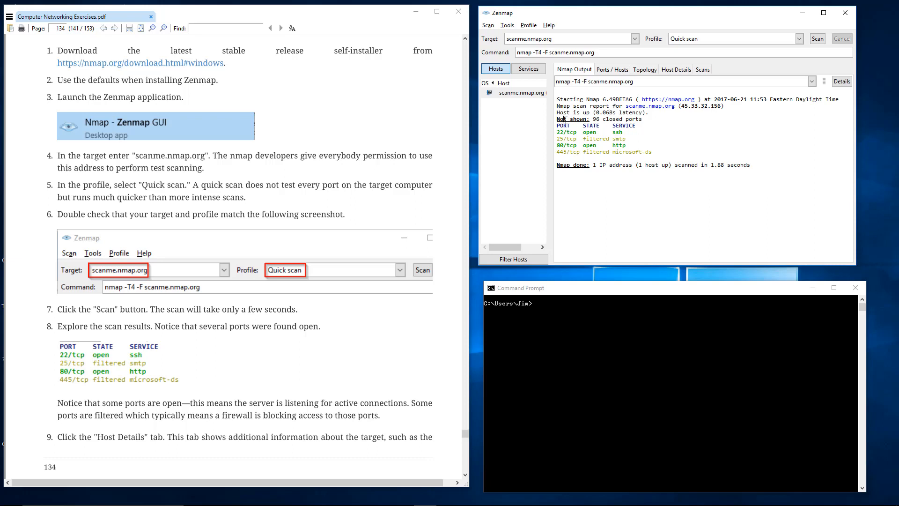
- Examine the port table in the Nmap output, including the entries for ports 22 and 80
{"action": "left_click_drag", "start_coordinate": [565, 120], "coordinate": [655, 153]}
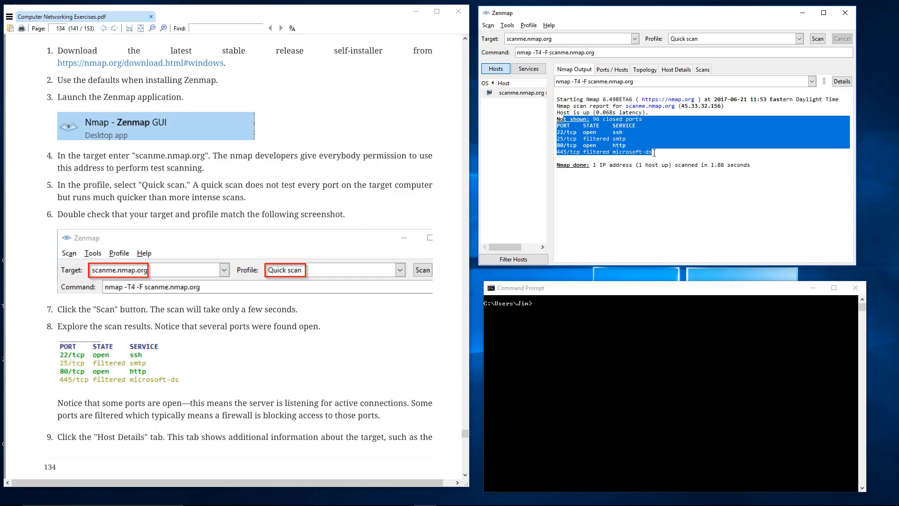
{"action": "left_click", "coordinate": [654, 153]}
{"action": "left_click_drag", "start_coordinate": [653, 153], "coordinate": [636, 137]}
{"action": "left_click", "coordinate": [633, 137]}
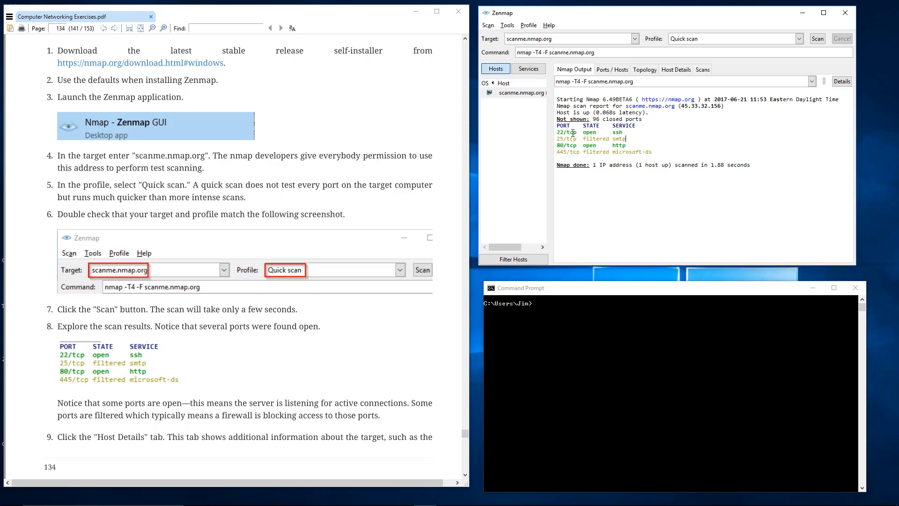
{"action": "left_click_drag", "start_coordinate": [560, 133], "coordinate": [623, 133]}
{"action": "left_click", "coordinate": [628, 132]}
{"action": "left_click_drag", "start_coordinate": [627, 132], "coordinate": [563, 132]}
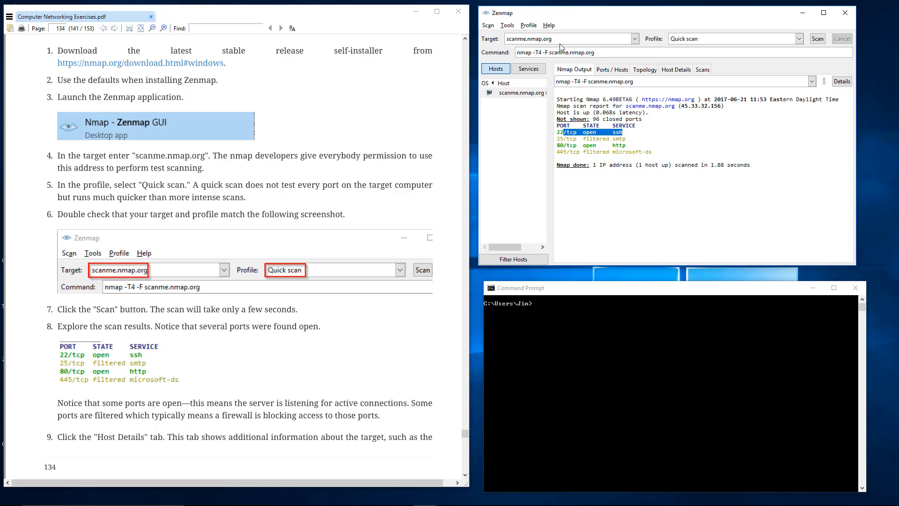
{"action": "left_click", "coordinate": [610, 139]}
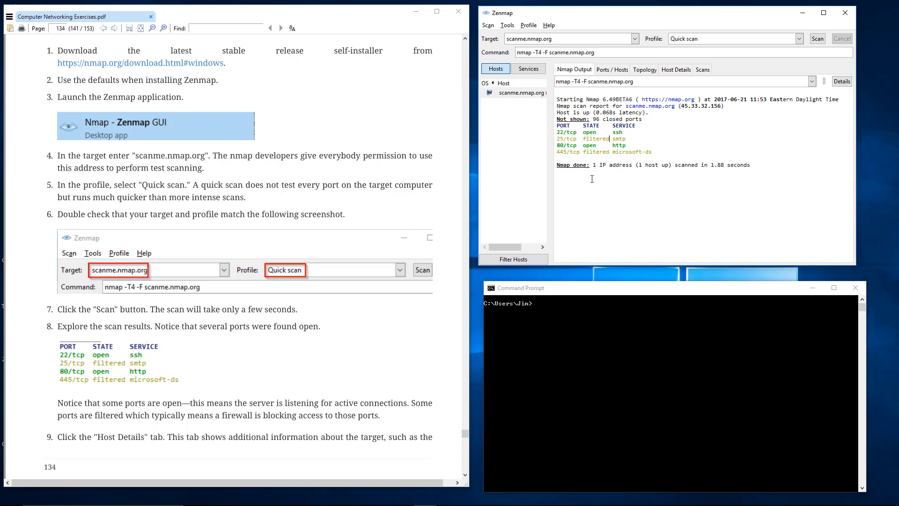
{"action": "left_click_drag", "start_coordinate": [629, 146], "coordinate": [557, 145]}
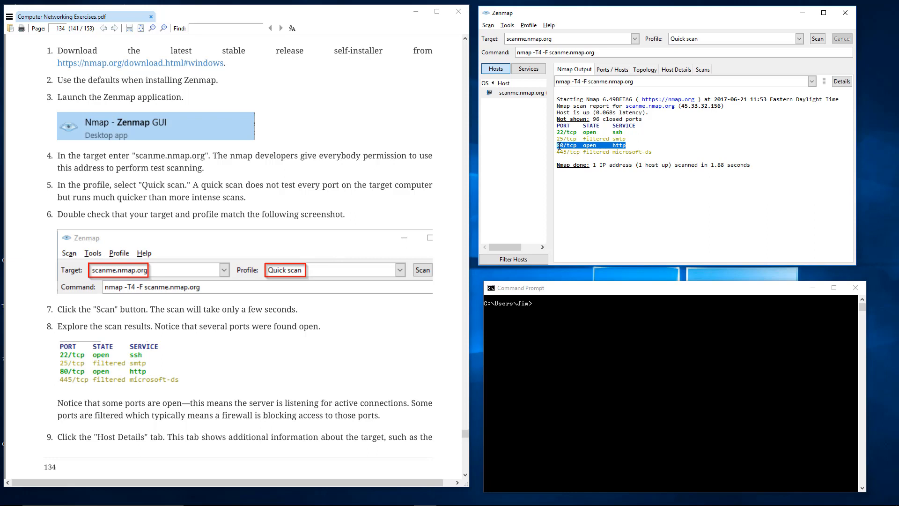
{"action": "left_click", "coordinate": [559, 146]}
{"action": "double_click", "coordinate": [624, 146]}
- Open scanme.nmap.org in a new Chrome window, read its scanning permission notice, and close the window
{"action": "left_click_drag", "start_coordinate": [563, 41], "coordinate": [492, 41]}
{"action": "key", "text": "ctrl+c"}
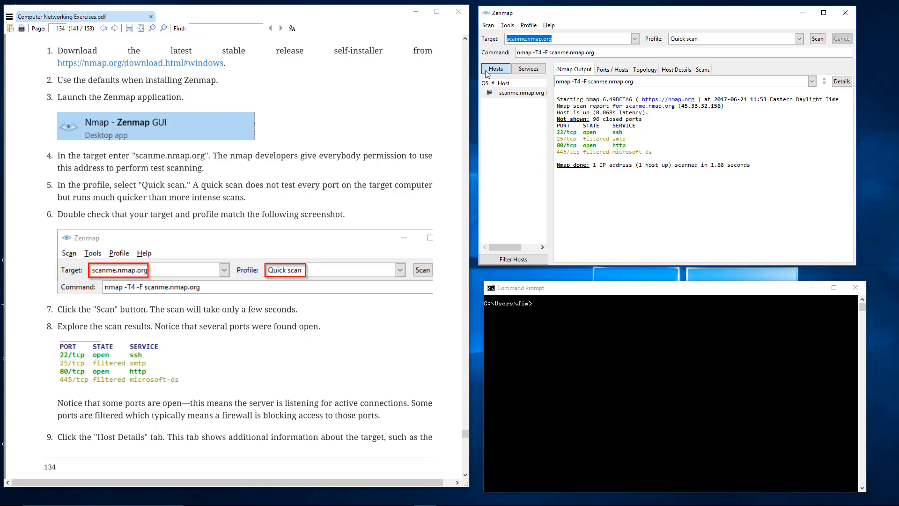
{"action": "mouse_move", "coordinate": [402, 503]}
{"action": "left_click", "coordinate": [242, 497]}
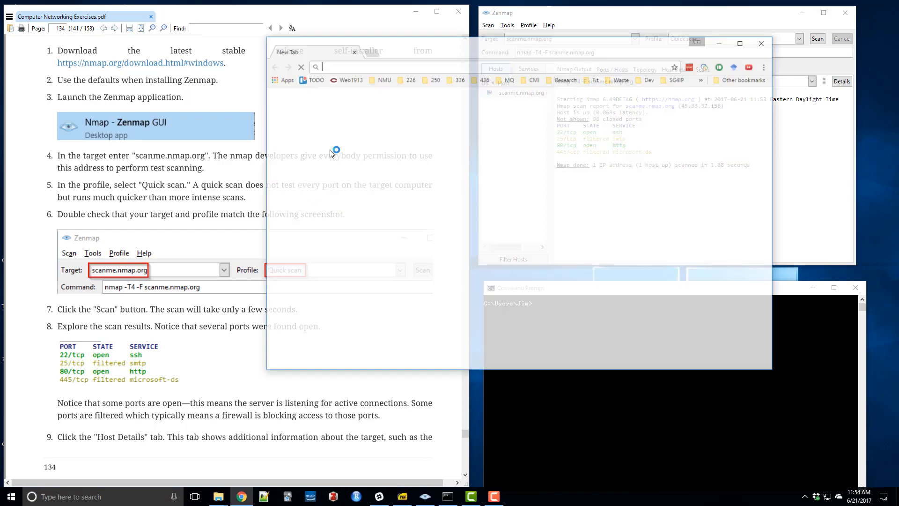
{"action": "key", "text": "ctrl+v"}
{"action": "left_click", "coordinate": [365, 84]}
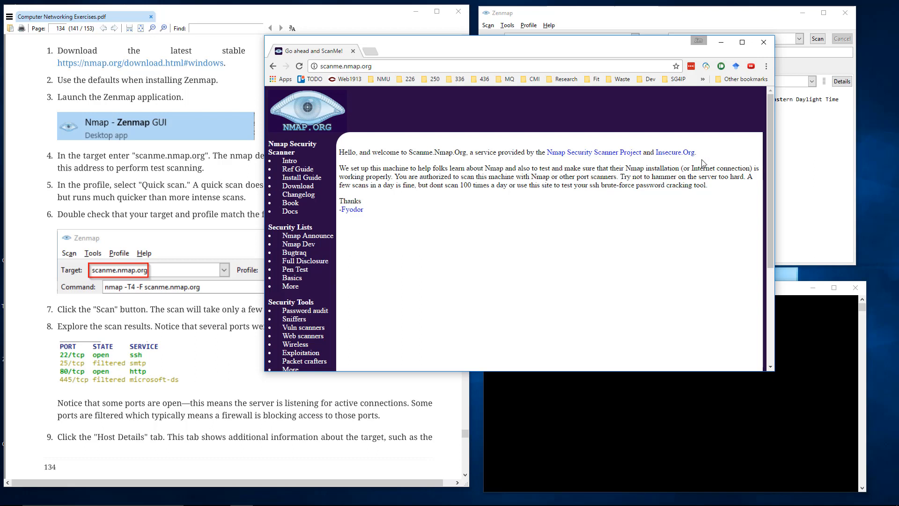
{"action": "left_click", "coordinate": [764, 43]}
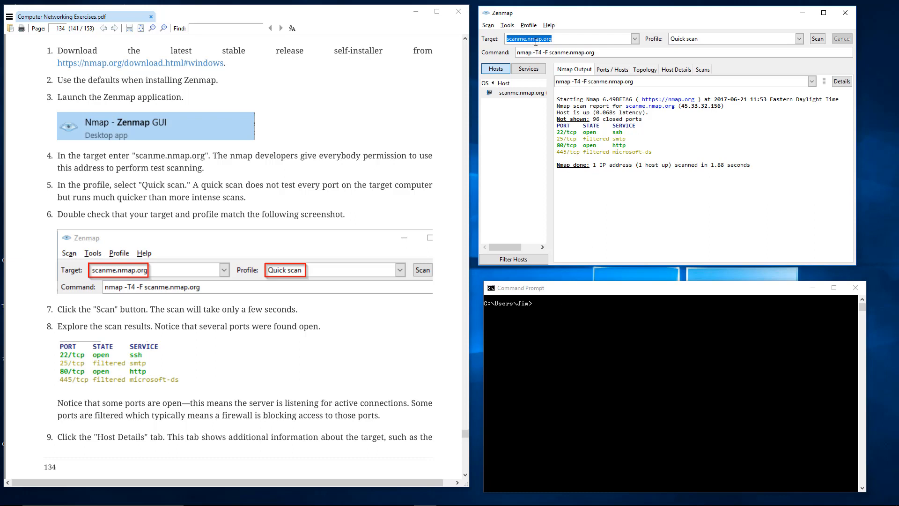
- Try replacing the Zenmap scan target with 127.0.0.1
{"action": "left_click", "coordinate": [561, 40]}
{"action": "type", "text": "aldksfjdkfjlasdk"}
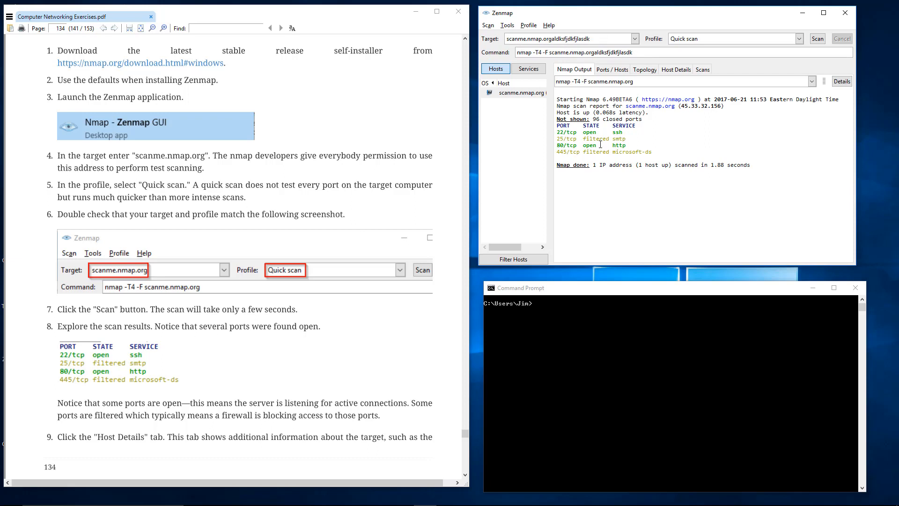
{"action": "key", "text": "BackSpace"}
{"action": "key", "text": "BackSpace"}
{"action": "key", "text": "BackSpace"}
{"action": "key", "text": "BackSpace"}
{"action": "key", "text": "BackSpace"}
{"action": "key", "text": "BackSpace"}
{"action": "key", "text": "BackSpace"}
{"action": "key", "text": "BackSpace"}
{"action": "key", "text": "BackSpace"}
{"action": "key", "text": "BackSpace"}
{"action": "key", "text": "BackSpace"}
{"action": "key", "text": "BackSpace"}
{"action": "key", "text": "BackSpace"}
{"action": "key", "text": "BackSpace"}
{"action": "key", "text": "BackSpace"}
{"action": "key", "text": "BackSpace"}
{"action": "key", "text": "BackSpace"}
{"action": "key", "text": "BackSpace"}
{"action": "key", "text": "BackSpace"}
{"action": "key", "text": "BackSpace"}
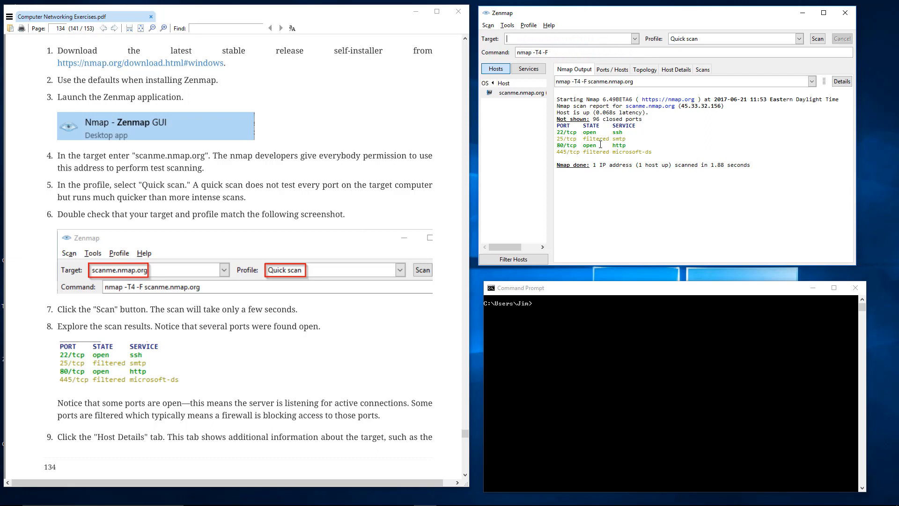
{"action": "type", "text": "127.0.0.1"}
- Set the scan target back to the previously used scanme.nmap.org
{"action": "key", "text": "ctrl+a"}
{"action": "type", "text": "sc"}
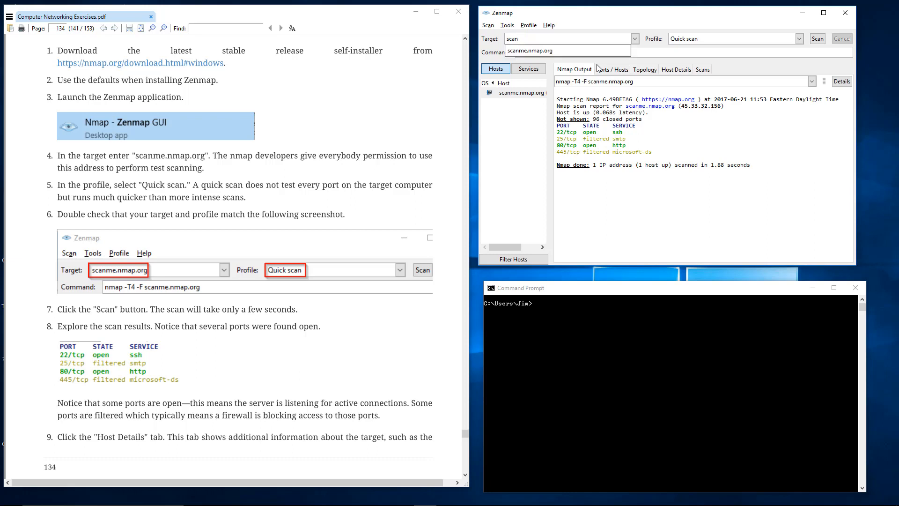
{"action": "key", "text": "Down"}
{"action": "key", "text": "Return"}
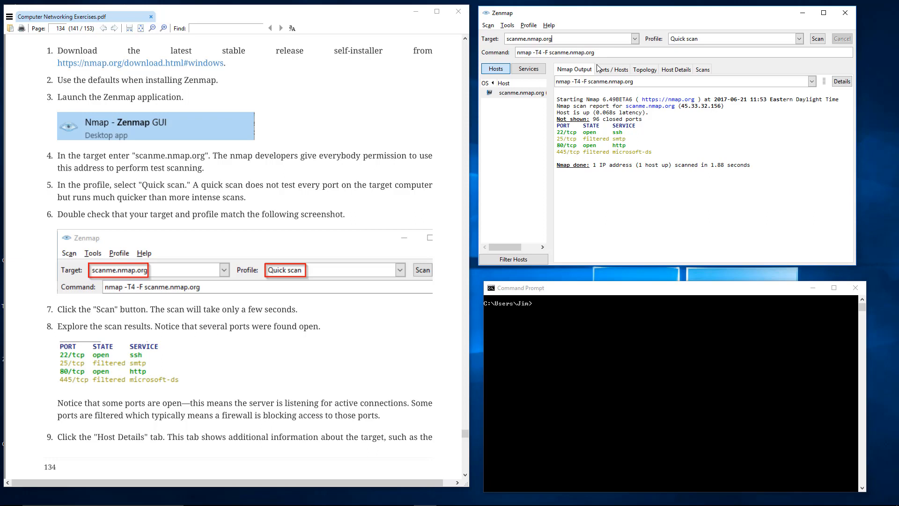
- Copy the generated command nmap -T4 -F scanme.nmap.org from Zenmap and run it in Command Prompt
{"action": "left_click_drag", "start_coordinate": [610, 54], "coordinate": [525, 38]}
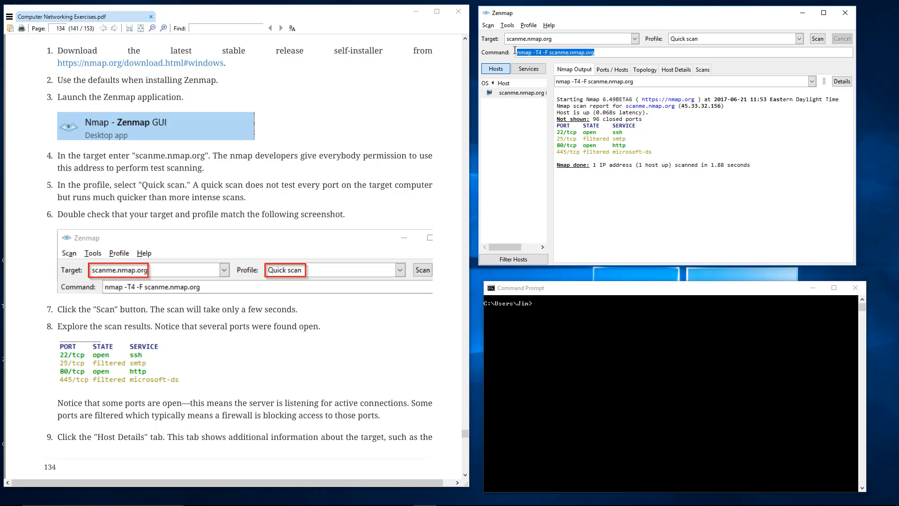
{"action": "right_click", "coordinate": [522, 51]}
{"action": "left_click", "coordinate": [539, 67]}
{"action": "left_click", "coordinate": [557, 329]}
{"action": "key", "text": "ctrl+v"}
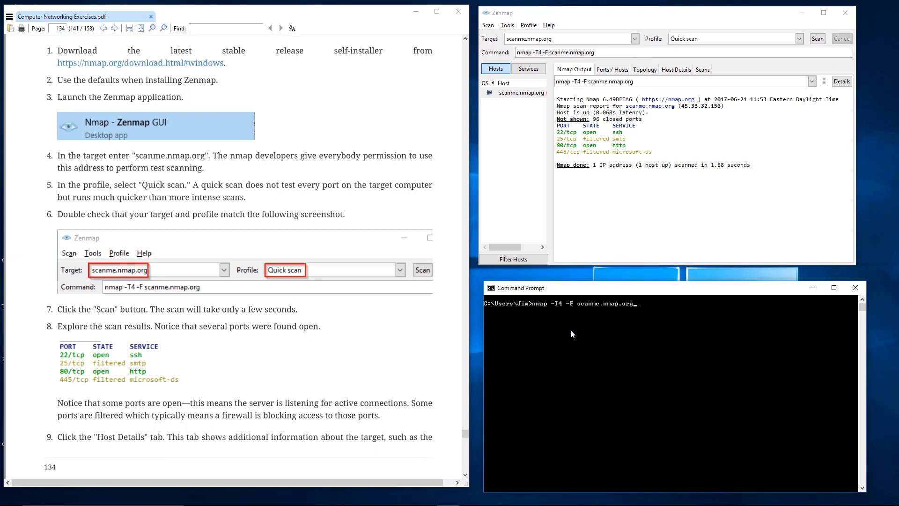
{"action": "key", "text": "Return"}
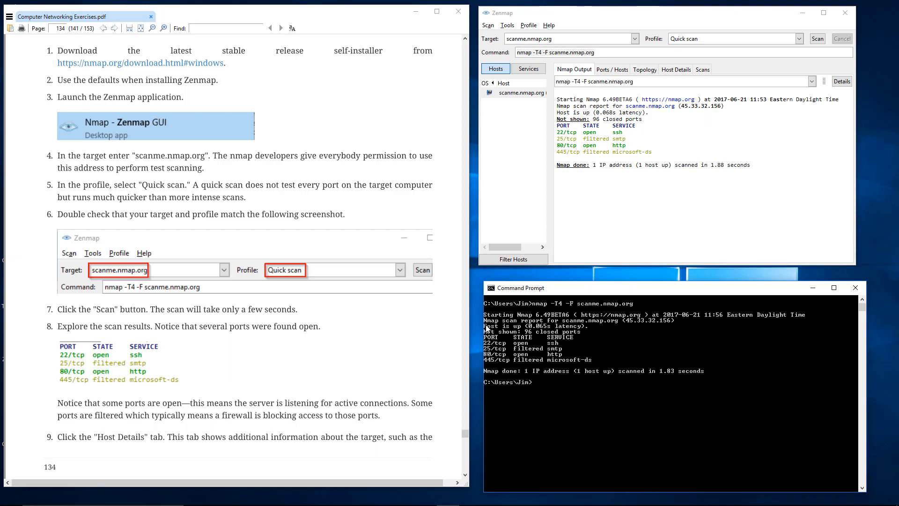
- Review the scan report in Command Prompt, highlighting its output and clearing the selection
{"action": "left_click_drag", "start_coordinate": [489, 323], "coordinate": [702, 378]}
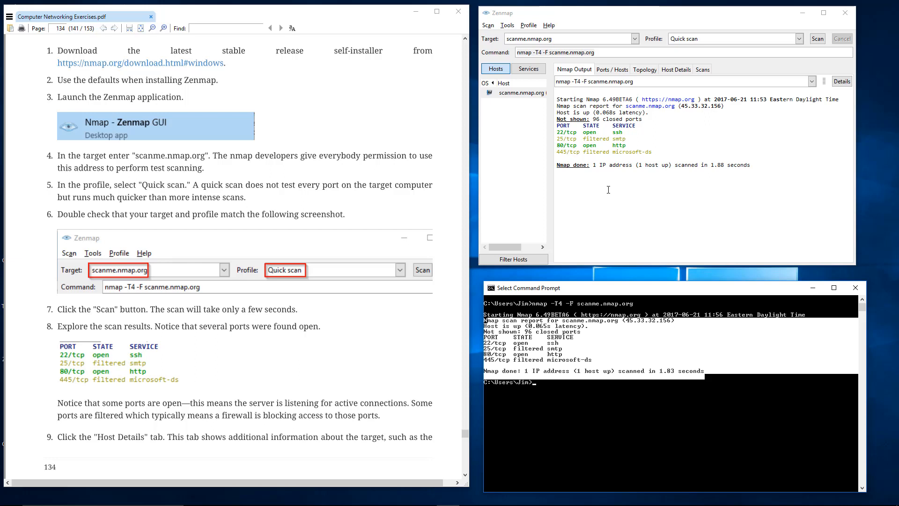
{"action": "left_click", "coordinate": [661, 378]}
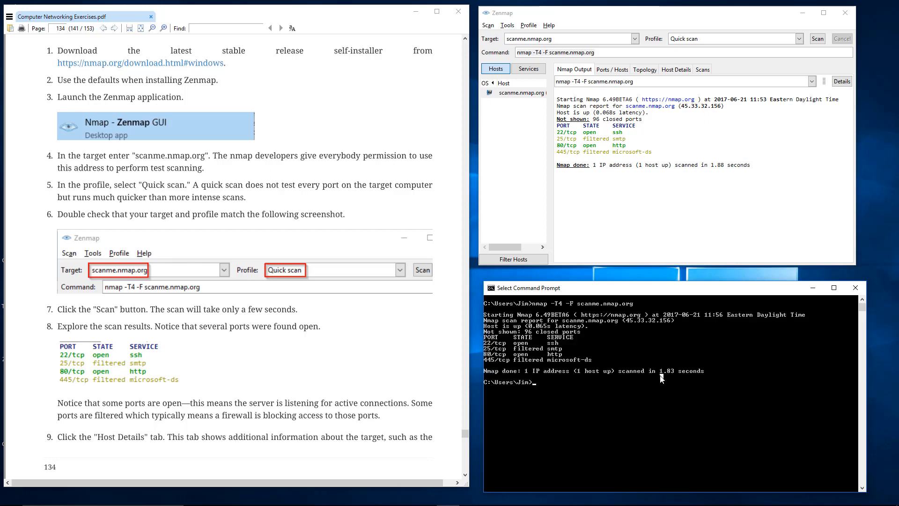
{"action": "key", "text": "Escape"}
- Look through Zenmap's ports, topology, host details and scan history views and compare them with the Command Prompt output
{"action": "left_click", "coordinate": [607, 71]}
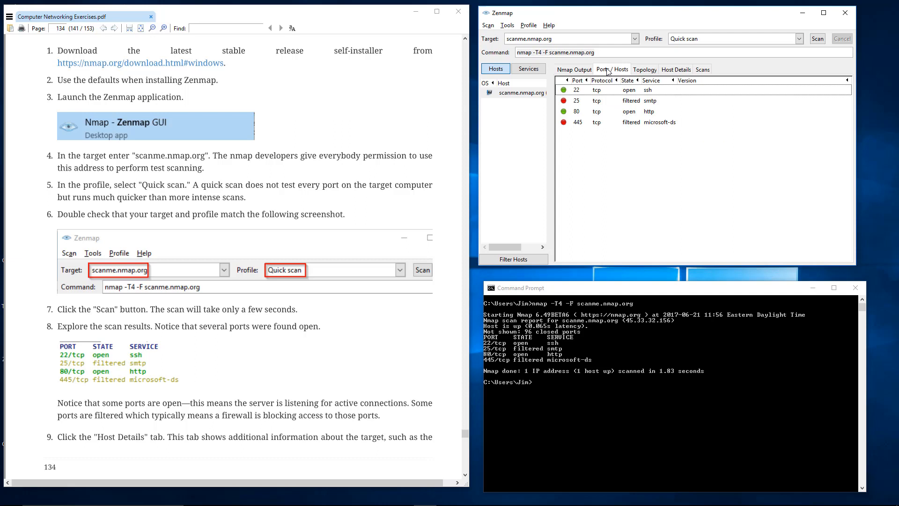
{"action": "left_click", "coordinate": [639, 73]}
{"action": "left_click", "coordinate": [688, 71]}
{"action": "left_click", "coordinate": [703, 70]}
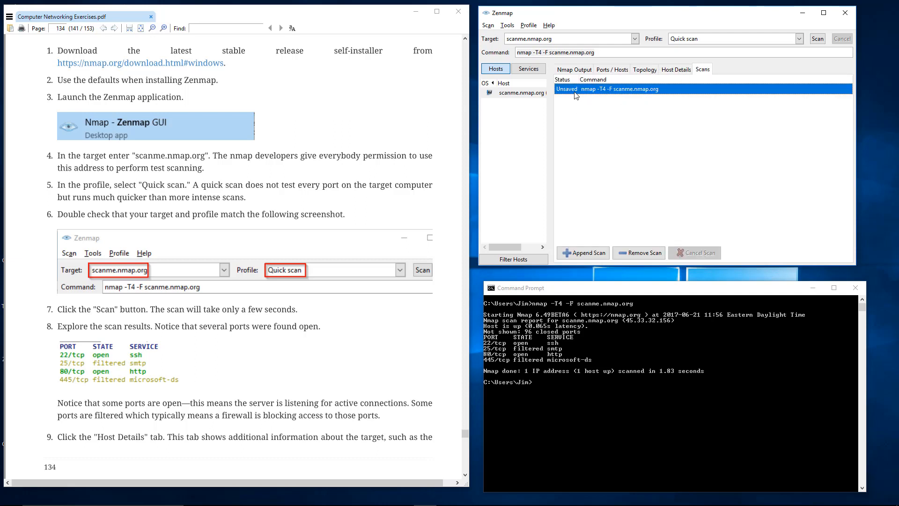
{"action": "left_click", "coordinate": [561, 393]}
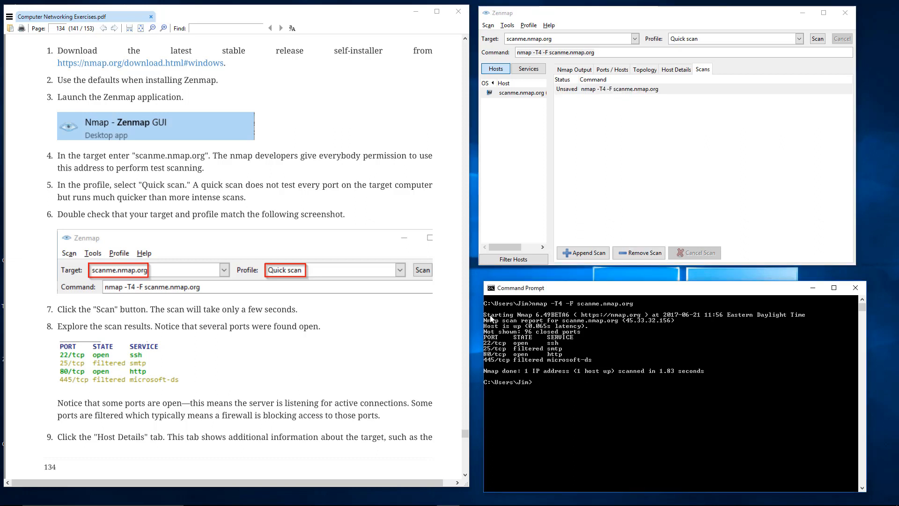
{"action": "left_click", "coordinate": [625, 348]}
{"action": "key", "text": "Escape"}
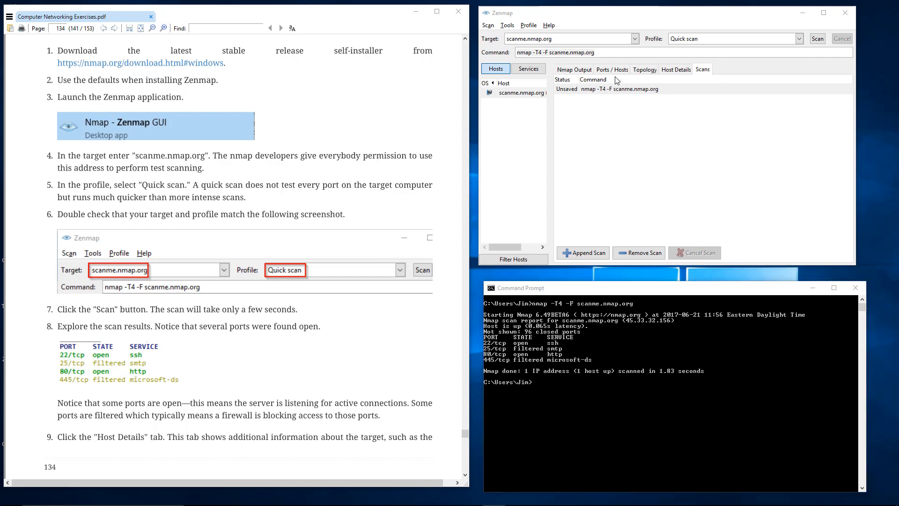
- Examine the protocol and state of ports 22, 25, 80 and 445 in Zenmap, and view the network topology
{"action": "left_click", "coordinate": [581, 70]}
{"action": "left_click", "coordinate": [607, 70]}
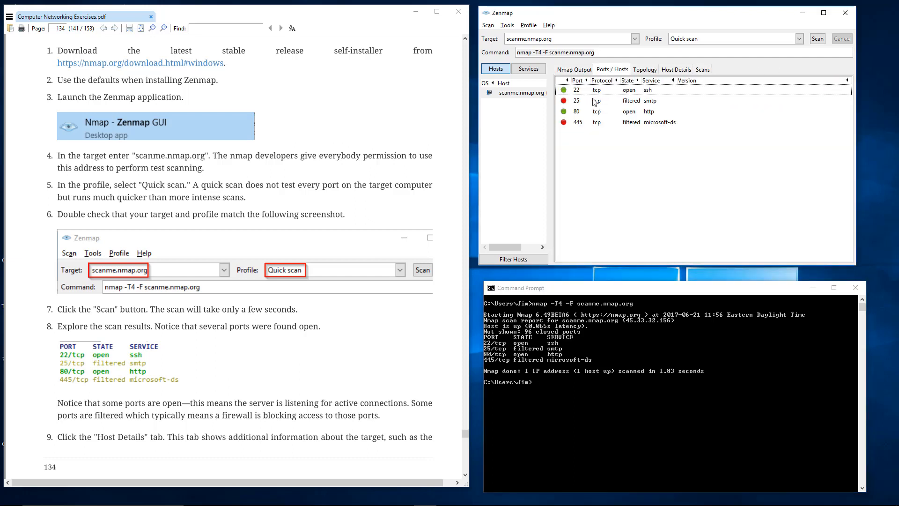
{"action": "left_click", "coordinate": [593, 92]}
{"action": "left_click", "coordinate": [598, 101]}
{"action": "left_click", "coordinate": [598, 113]}
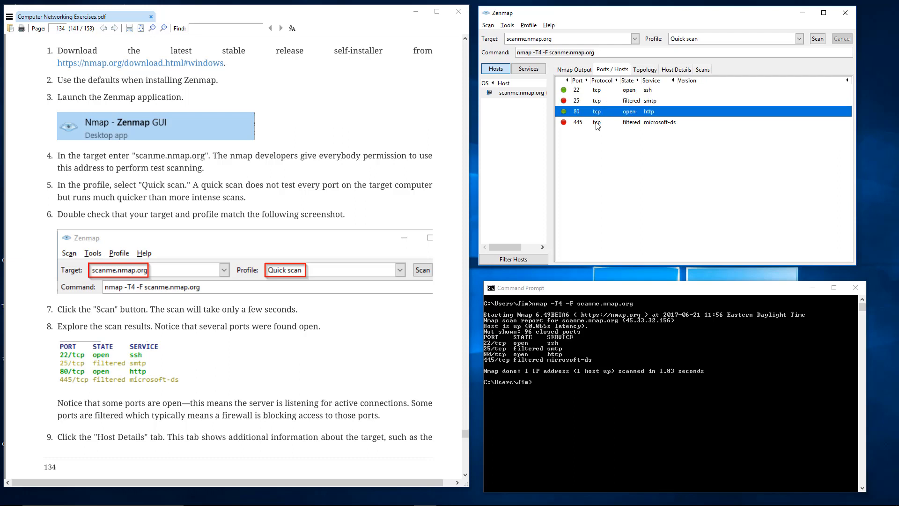
{"action": "left_click", "coordinate": [599, 123]}
{"action": "left_click", "coordinate": [598, 103]}
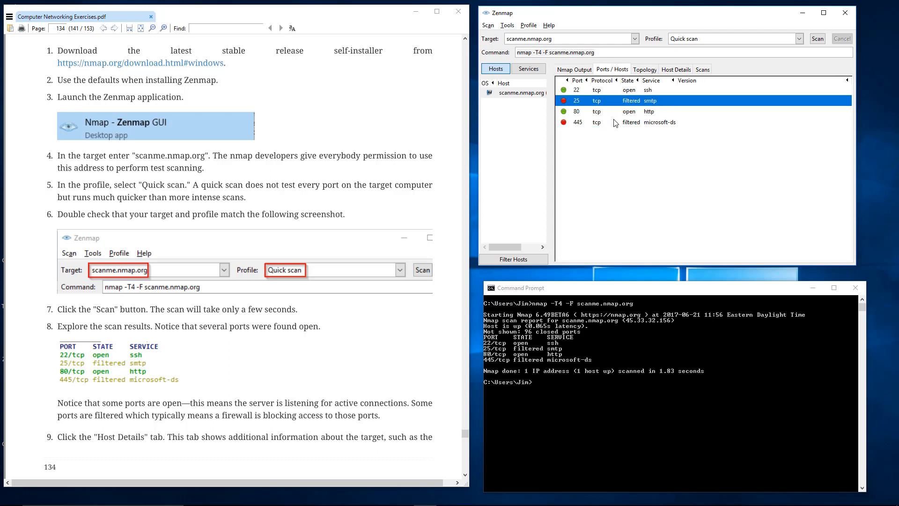
{"action": "left_click", "coordinate": [613, 121]}
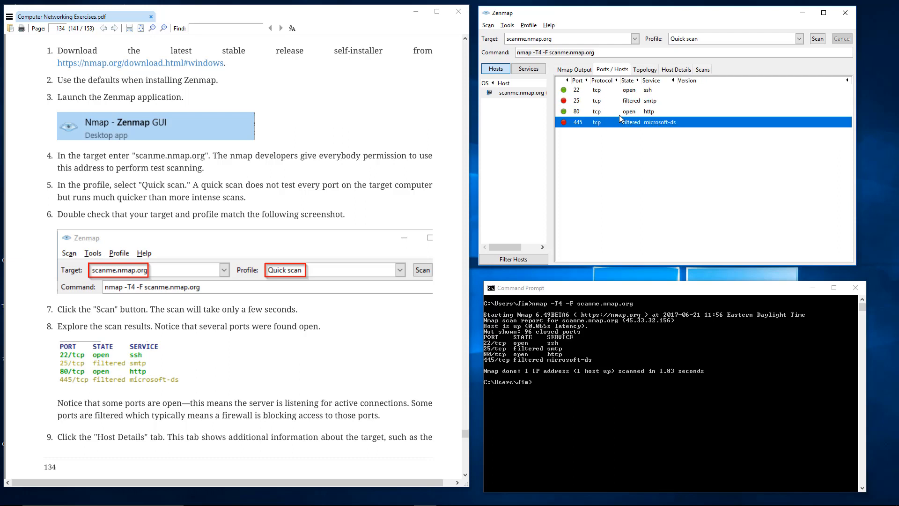
{"action": "left_click", "coordinate": [623, 101]}
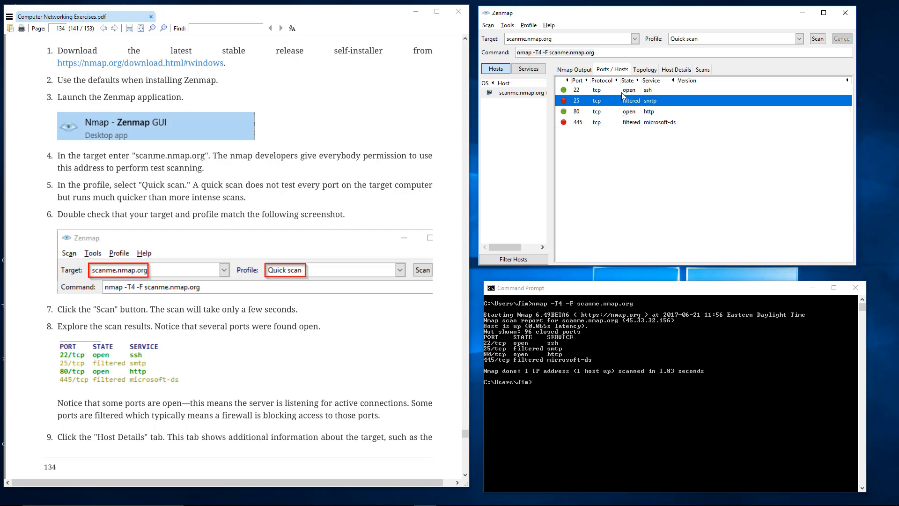
{"action": "left_click", "coordinate": [621, 92]}
{"action": "left_click", "coordinate": [628, 113]}
{"action": "left_click", "coordinate": [624, 91]}
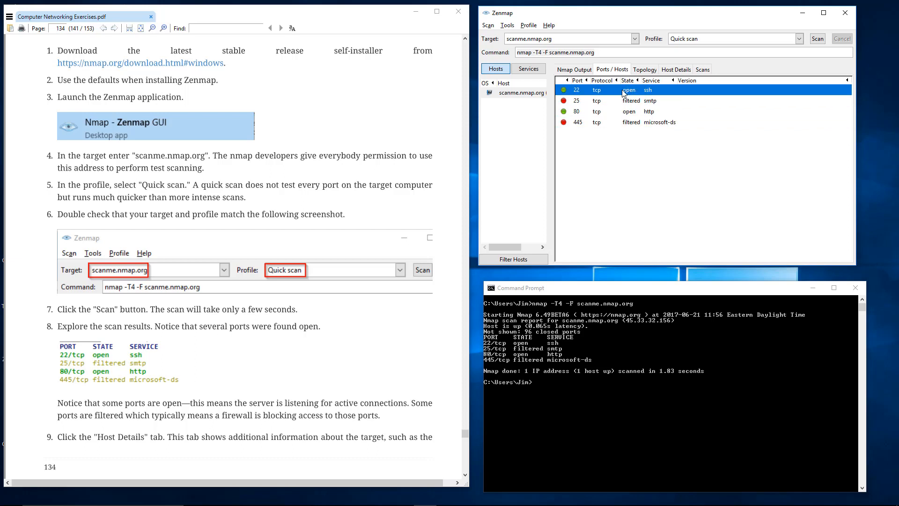
{"action": "left_click", "coordinate": [646, 71]}
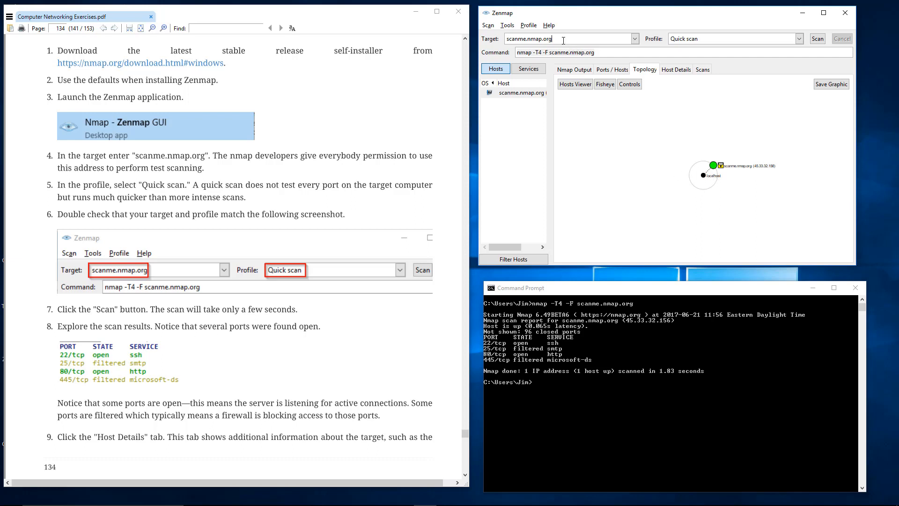
- Try replacing the Zenmap scan target with the subnet 192.168.10.0/24
{"action": "left_click_drag", "start_coordinate": [563, 39], "coordinate": [472, 37]}
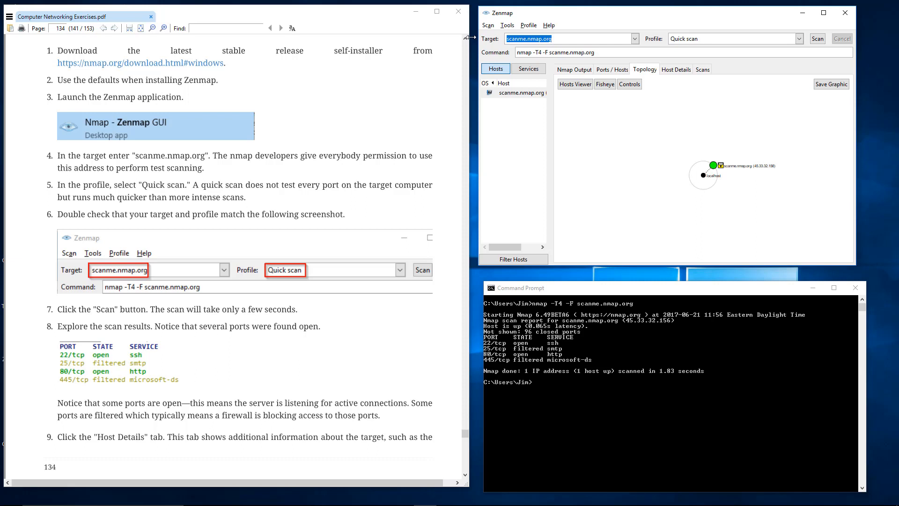
{"action": "type", "text": "192.1"}
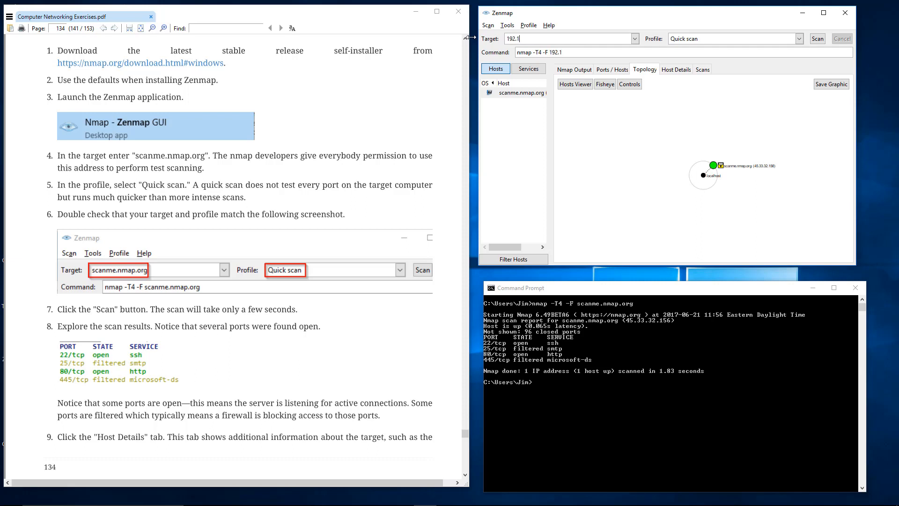
{"action": "type", "text": "68.10.1"}
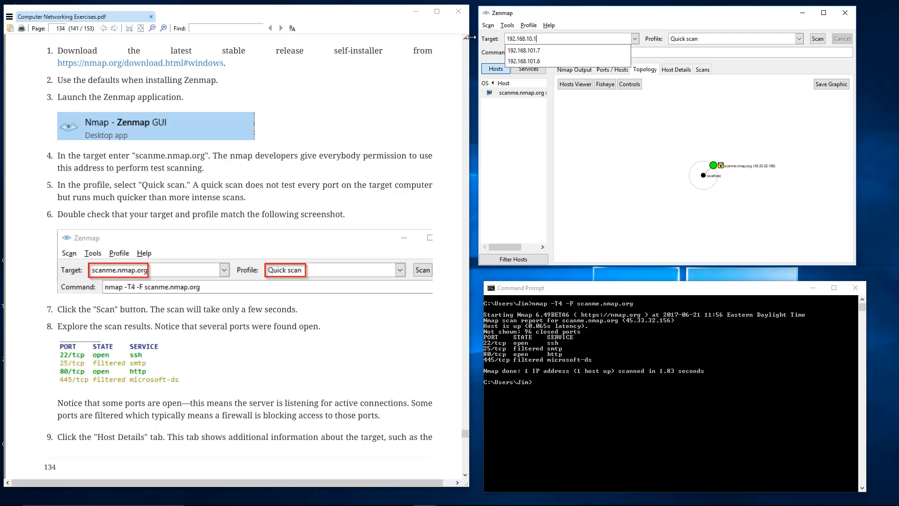
{"action": "key", "text": "BackSpace"}
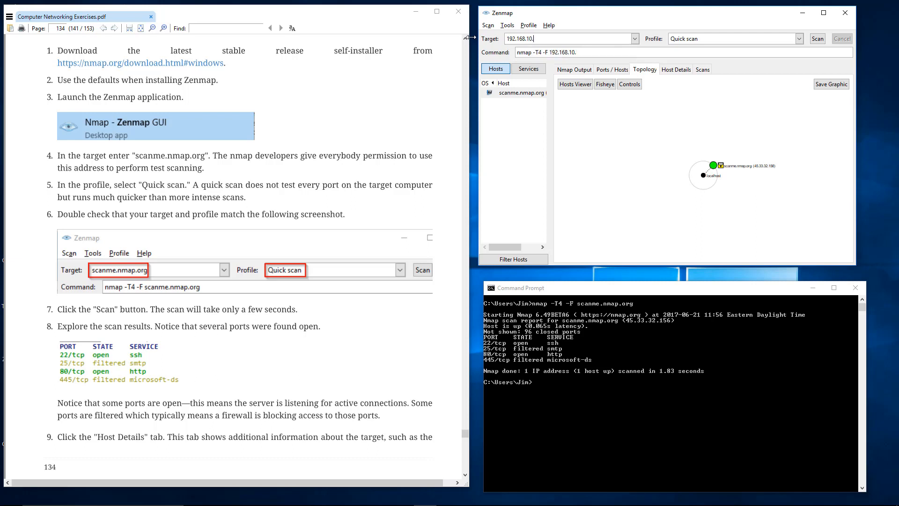
{"action": "type", "text": "0/24"}
- Restore scanme.nmap.org as the Zenmap scan target using the previously entered suggestion
{"action": "key", "text": "ctrl+a"}
{"action": "type", "text": "sca"}
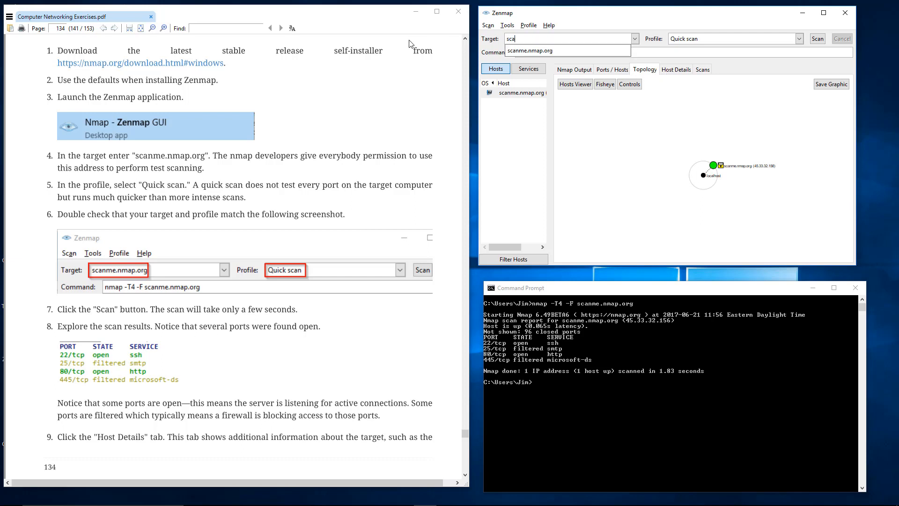
{"action": "type", "text": "n"}
{"action": "key", "text": "Down"}
{"action": "key", "text": "Return"}
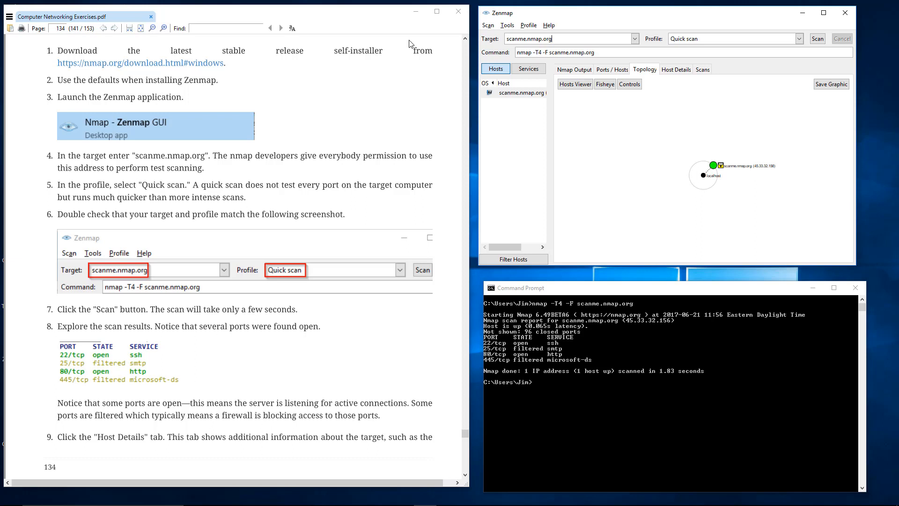
- Inspect the host details of scanme.nmap.org, expanding the Comments section and collapsing Hostnames
{"action": "left_click", "coordinate": [675, 69]}
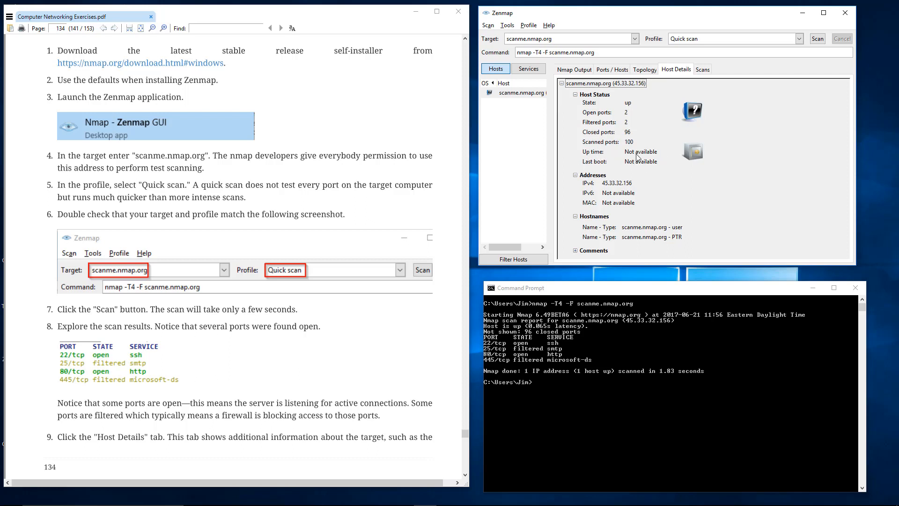
{"action": "left_click", "coordinate": [575, 251]}
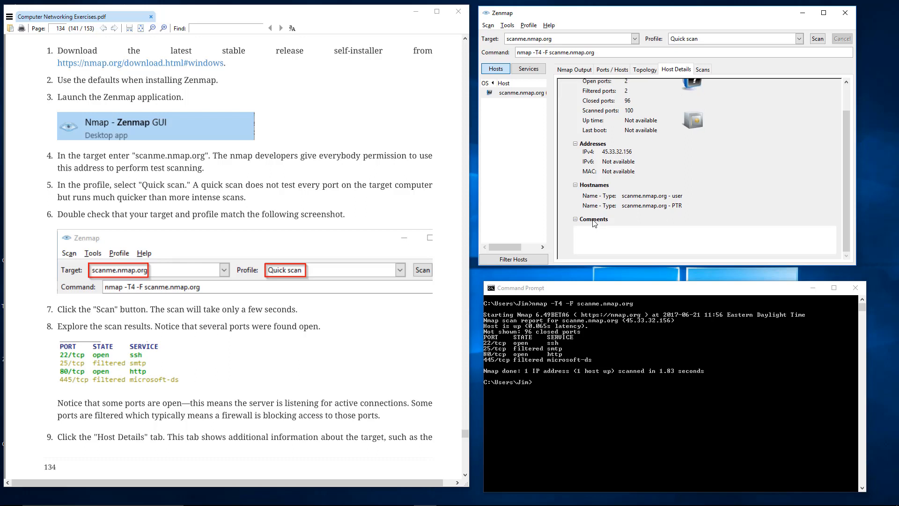
{"action": "scroll", "coordinate": [595, 220], "scroll_direction": "up", "scroll_amount": 1}
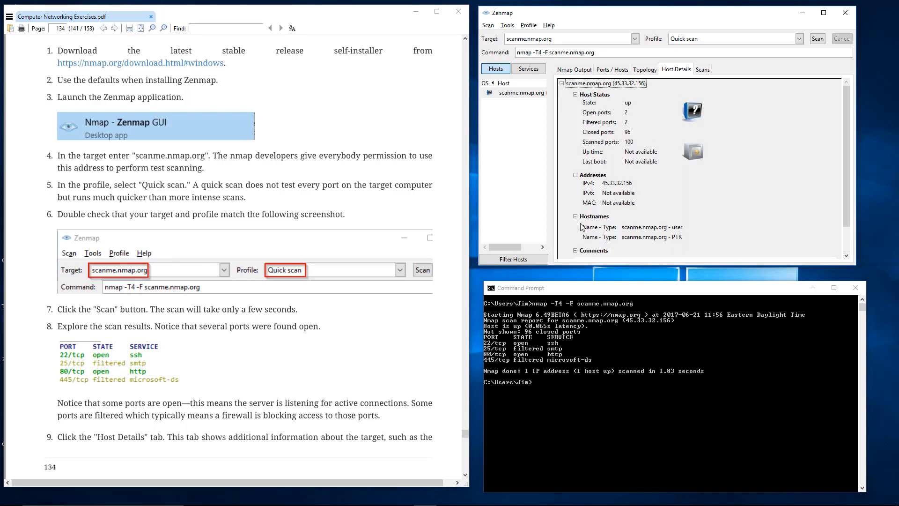
{"action": "left_click", "coordinate": [576, 217]}
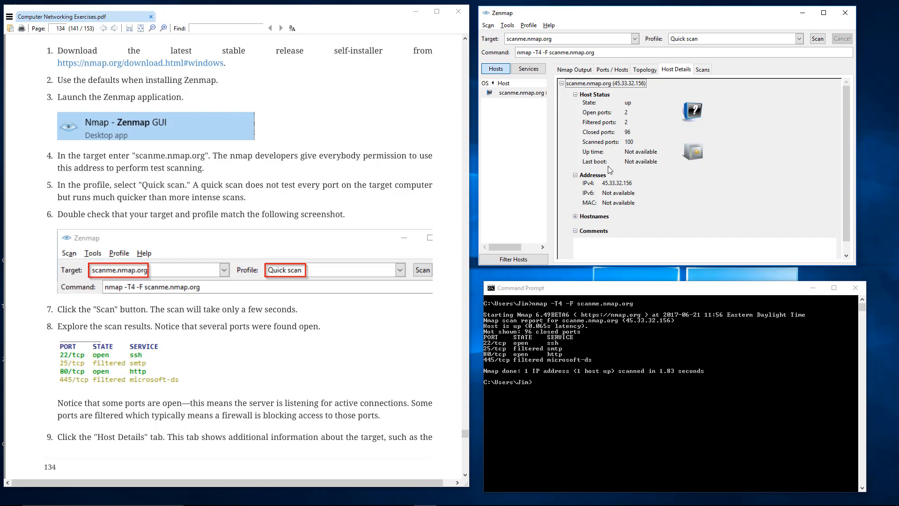
- Read the next exercise instructions in the PDF and run an Intense scan of scanme.nmap.org in Zenmap
{"action": "left_click", "coordinate": [217, 210]}
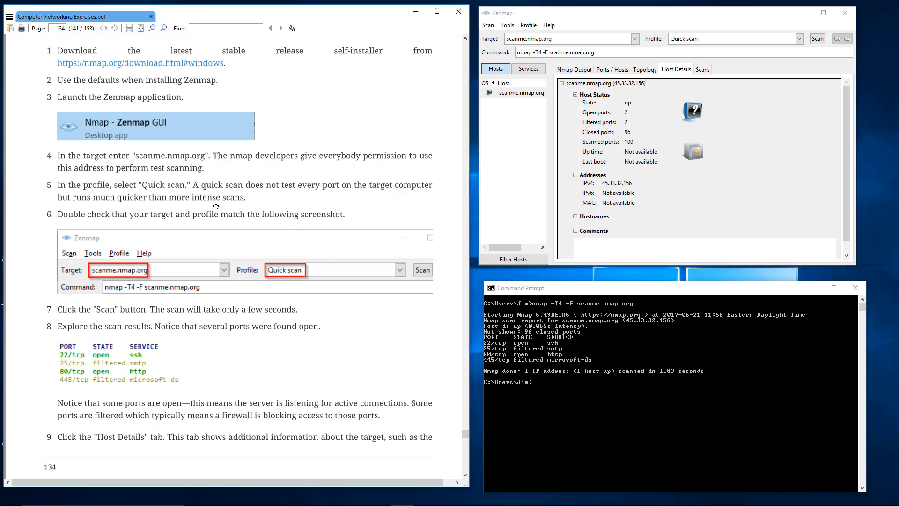
{"action": "scroll", "coordinate": [218, 207], "scroll_direction": "down", "scroll_amount": 3}
{"action": "scroll", "coordinate": [218, 207], "scroll_direction": "down", "scroll_amount": 9}
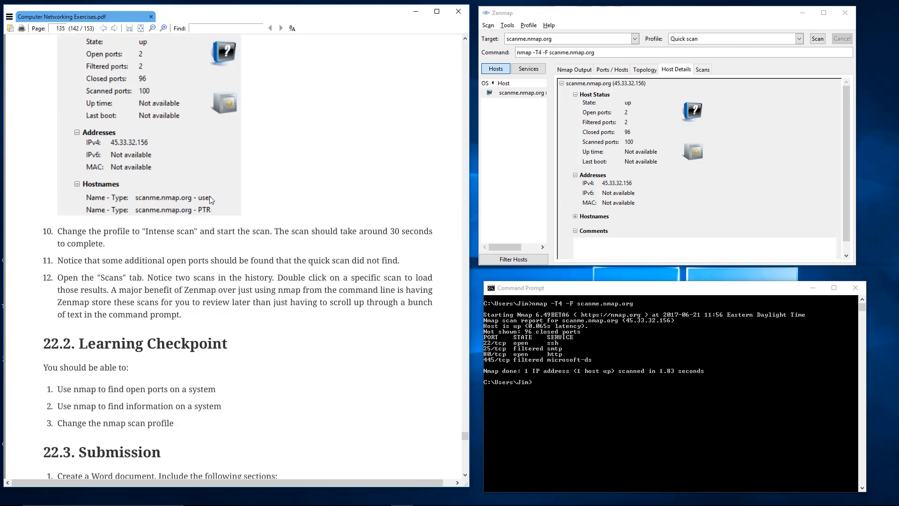
{"action": "scroll", "coordinate": [210, 199], "scroll_direction": "up", "scroll_amount": 4}
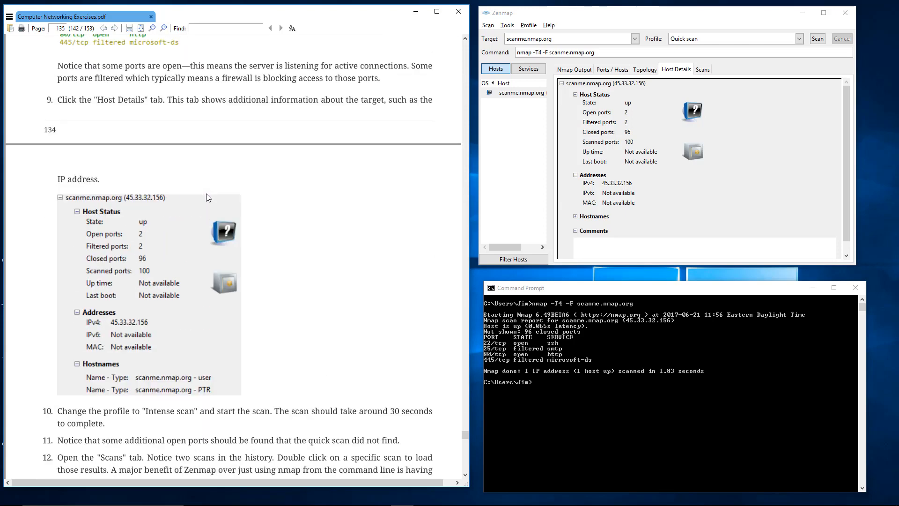
{"action": "left_click", "coordinate": [799, 39]}
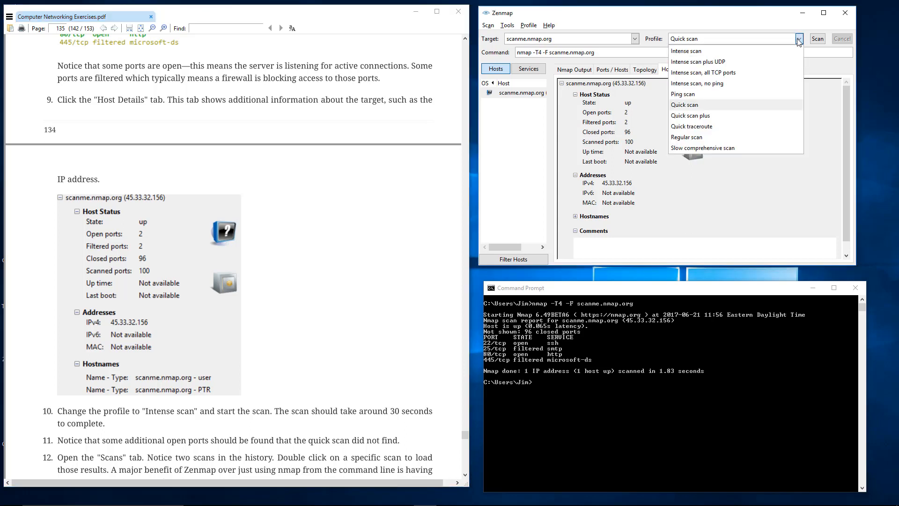
{"action": "left_click", "coordinate": [759, 54]}
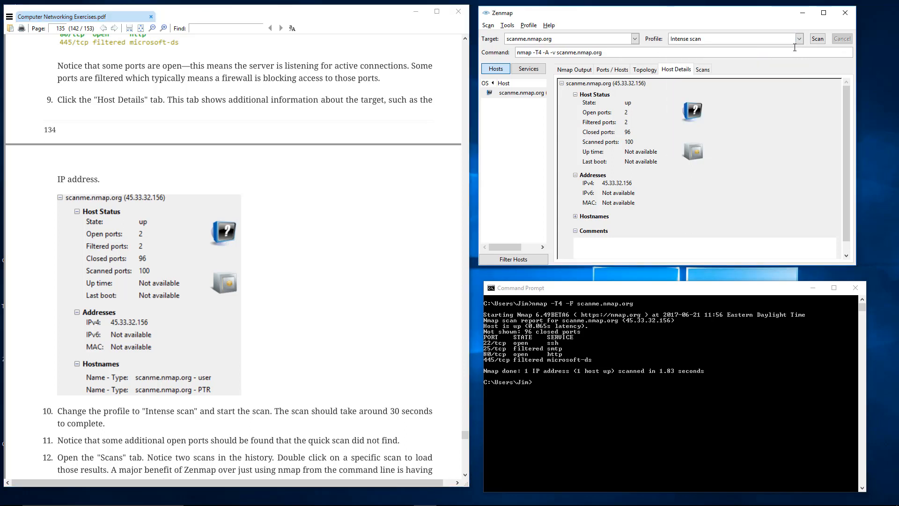
{"action": "left_click", "coordinate": [822, 41]}
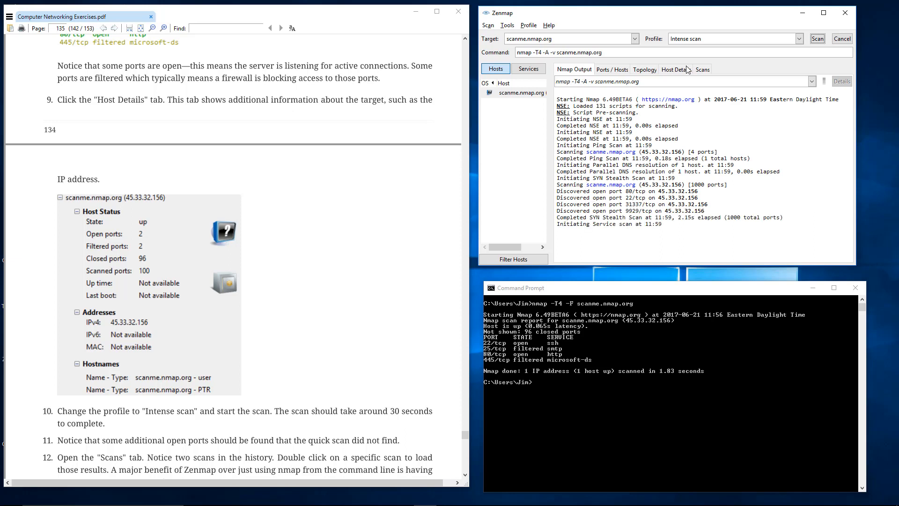
- Check the scan history entries and the host details, topology and ports views while the Intense scan runs
{"action": "left_click", "coordinate": [702, 70]}
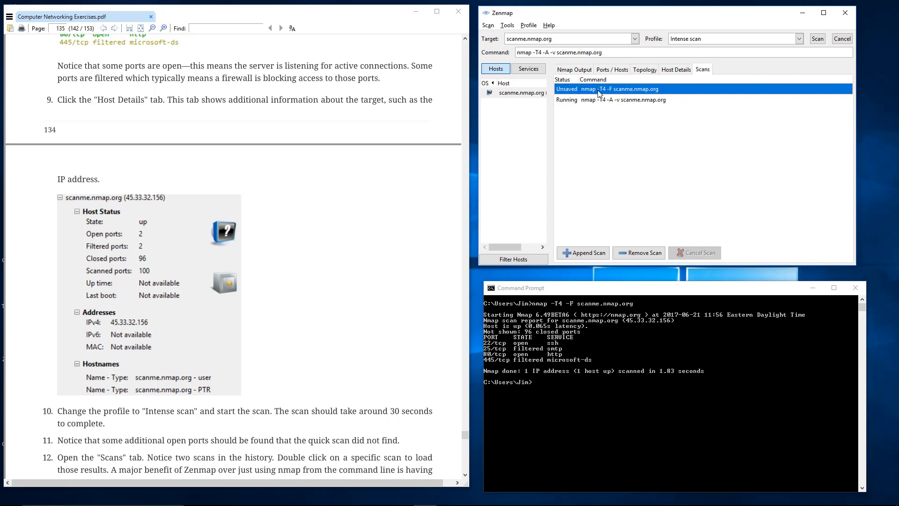
{"action": "left_click", "coordinate": [586, 101]}
{"action": "left_click", "coordinate": [675, 70]}
{"action": "left_click", "coordinate": [653, 72]}
{"action": "left_click", "coordinate": [611, 71]}
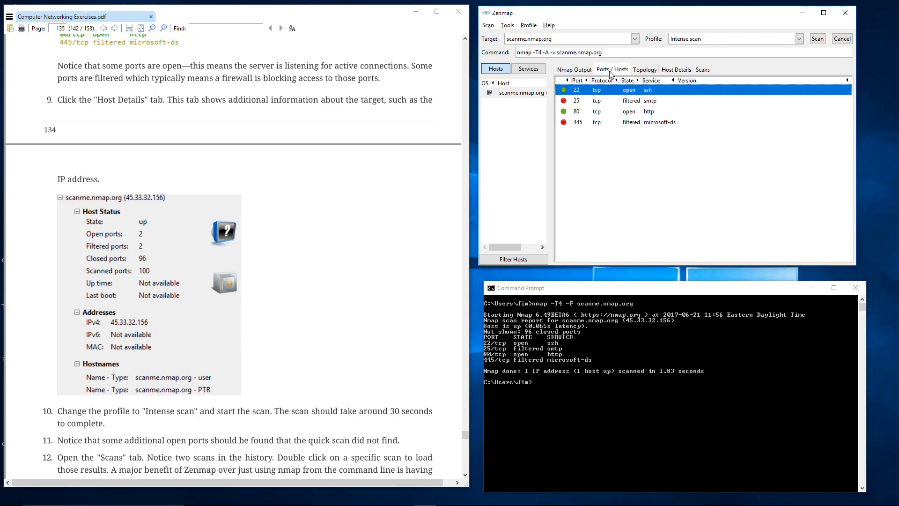
- Read through the Nmap output of the Intense scan from its start to the traceroute and completion summary
{"action": "left_click", "coordinate": [571, 70]}
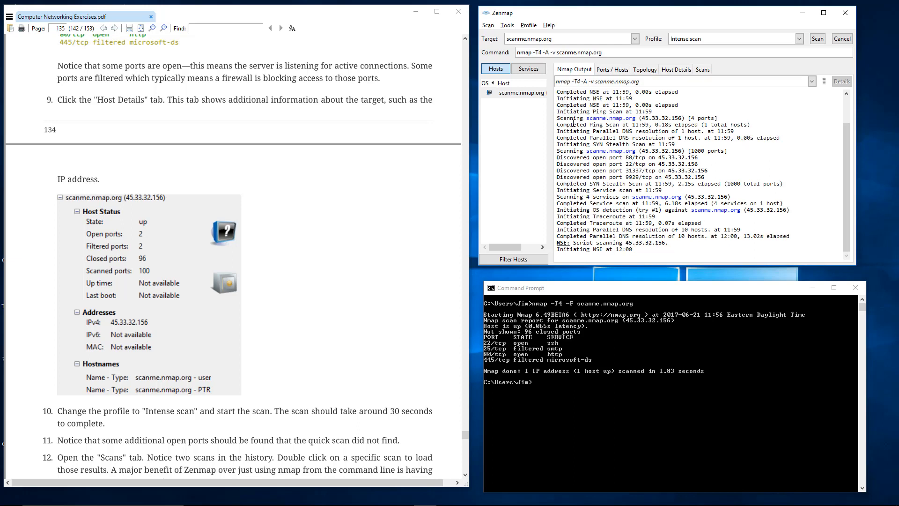
{"action": "scroll", "coordinate": [573, 124], "scroll_direction": "up", "scroll_amount": 2}
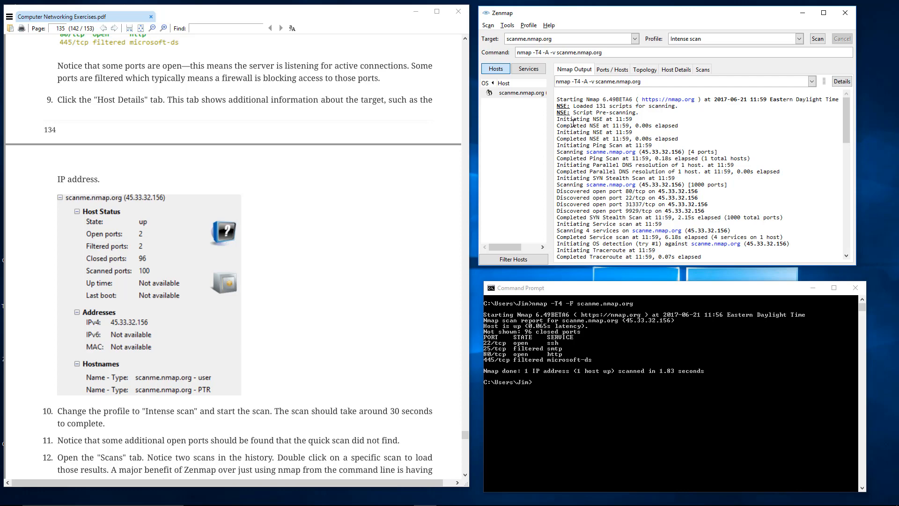
{"action": "scroll", "coordinate": [671, 197], "scroll_direction": "down", "scroll_amount": 15}
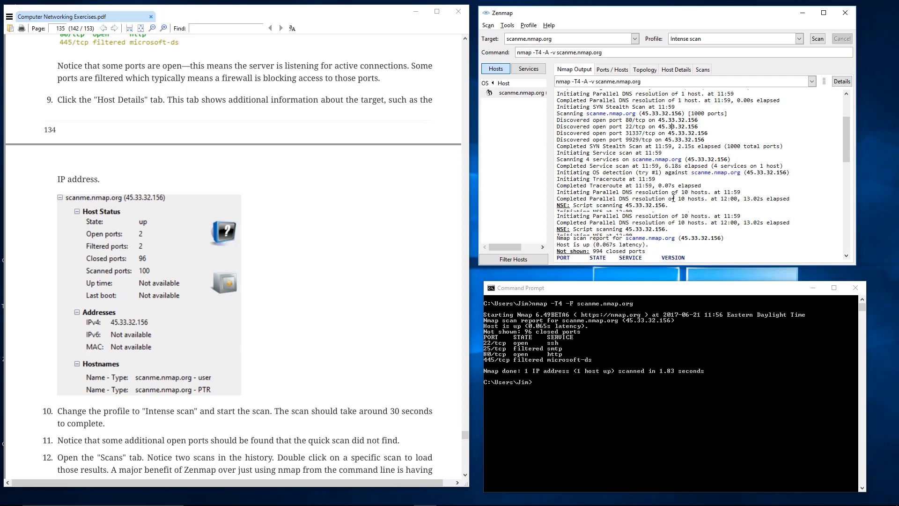
{"action": "scroll", "coordinate": [674, 195], "scroll_direction": "down", "scroll_amount": 5}
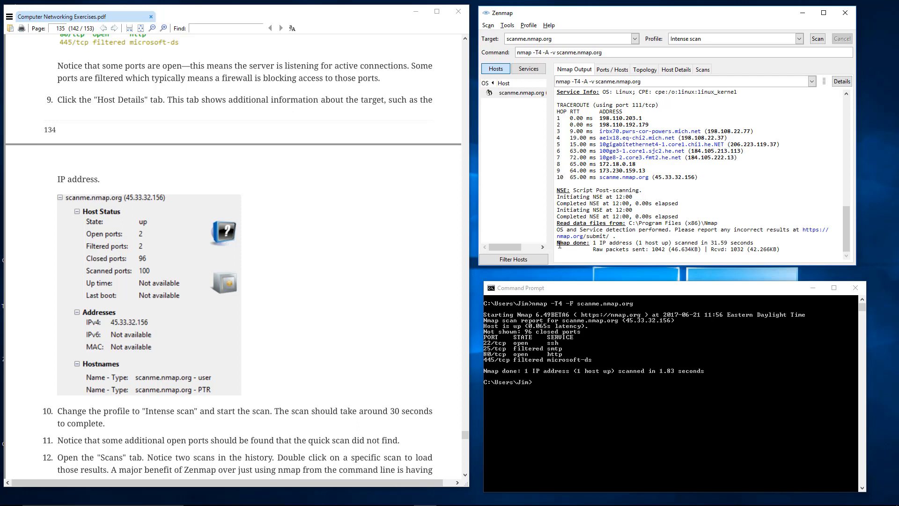
- Examine the Intense scan's completion summary and look over the available scan profiles, keeping Intense scan selected
{"action": "left_click_drag", "start_coordinate": [559, 243], "coordinate": [736, 252]}
{"action": "left_click", "coordinate": [744, 249]}
{"action": "left_click_drag", "start_coordinate": [754, 243], "coordinate": [714, 244]}
{"action": "left_click", "coordinate": [714, 245]}
{"action": "left_click", "coordinate": [799, 39]}
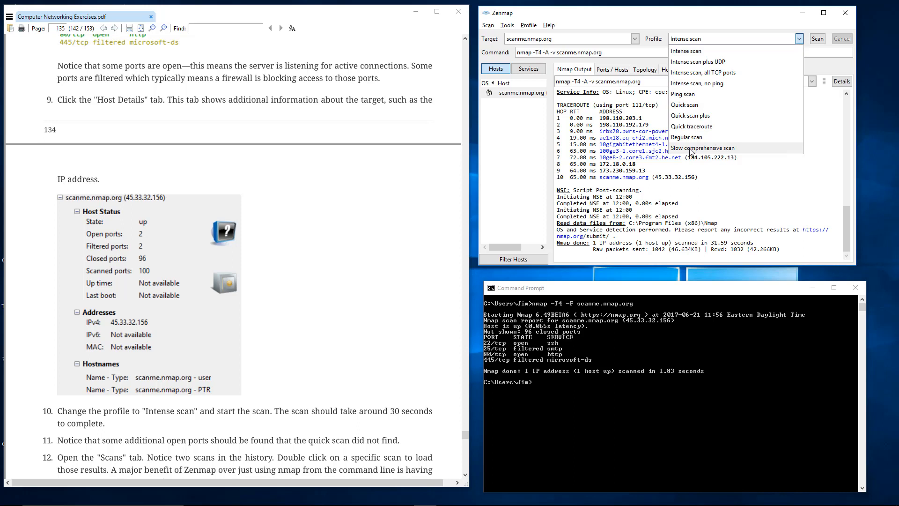
{"action": "left_click", "coordinate": [618, 242]}
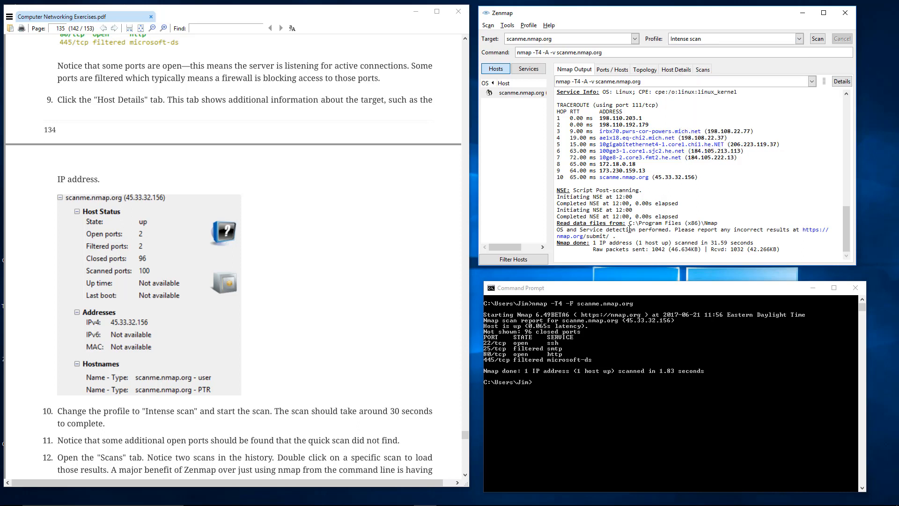
- Review the Intense scan's Nmap output from the traceroute back to its beginning
{"action": "scroll", "coordinate": [629, 226], "scroll_direction": "up", "scroll_amount": 5}
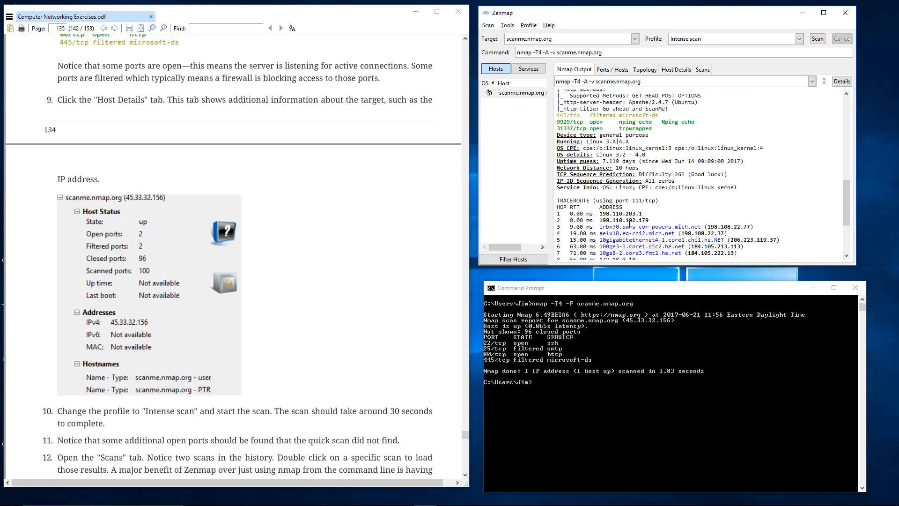
{"action": "scroll", "coordinate": [626, 220], "scroll_direction": "up", "scroll_amount": 15}
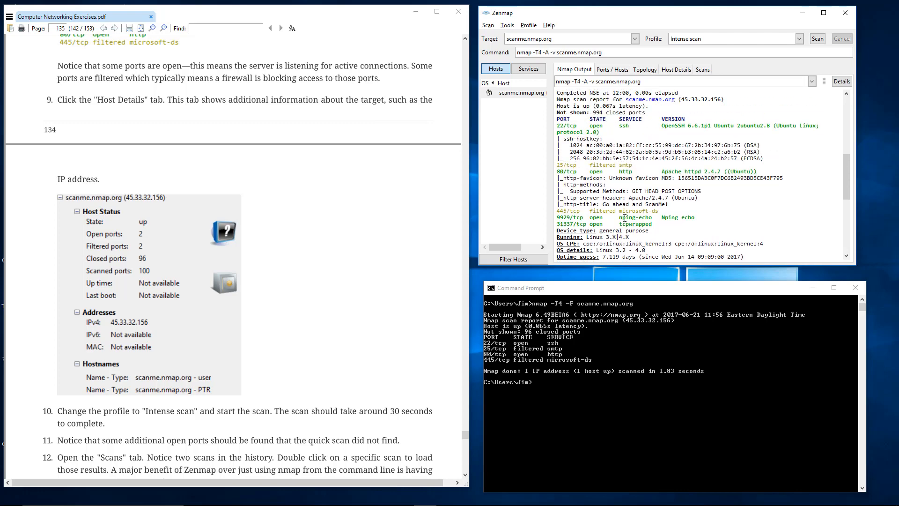
{"action": "scroll", "coordinate": [620, 215], "scroll_direction": "up", "scroll_amount": 7}
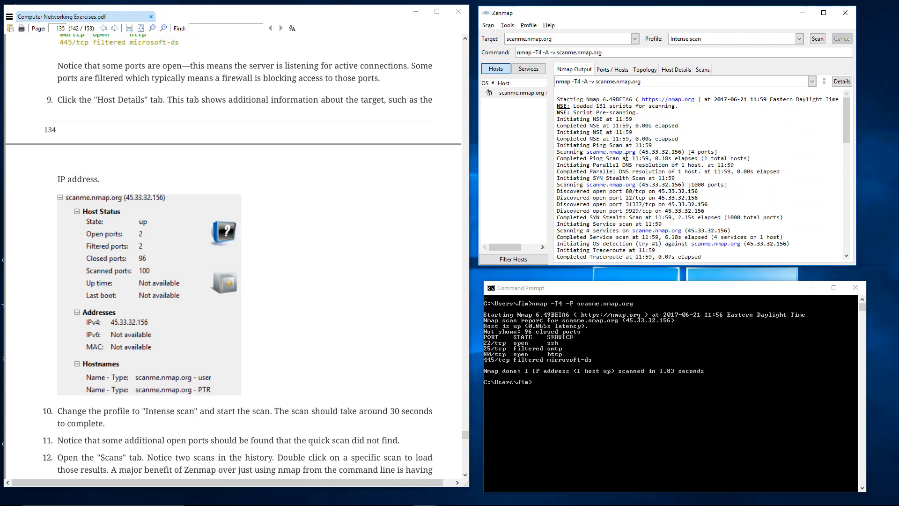
- View the ports found by the Intense scan and compare the entries for ports 9929 and 31337
{"action": "left_click", "coordinate": [612, 70]}
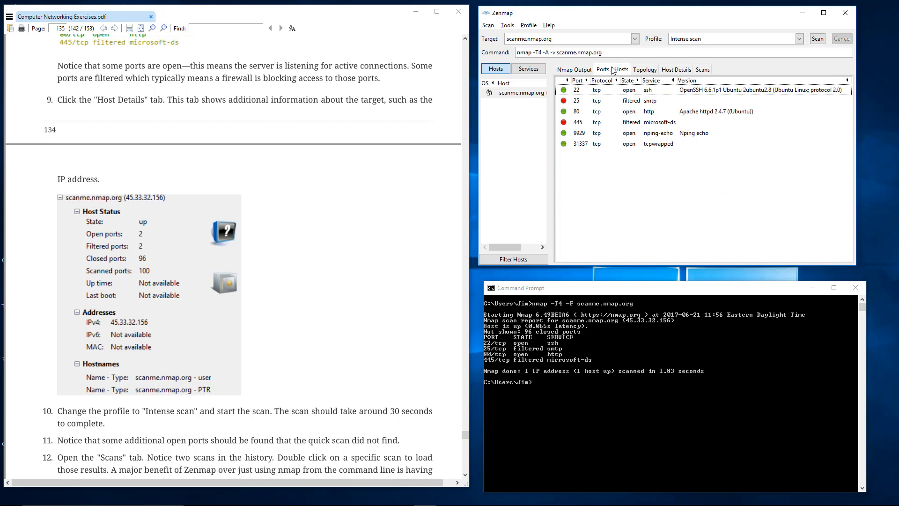
{"action": "left_click", "coordinate": [655, 146]}
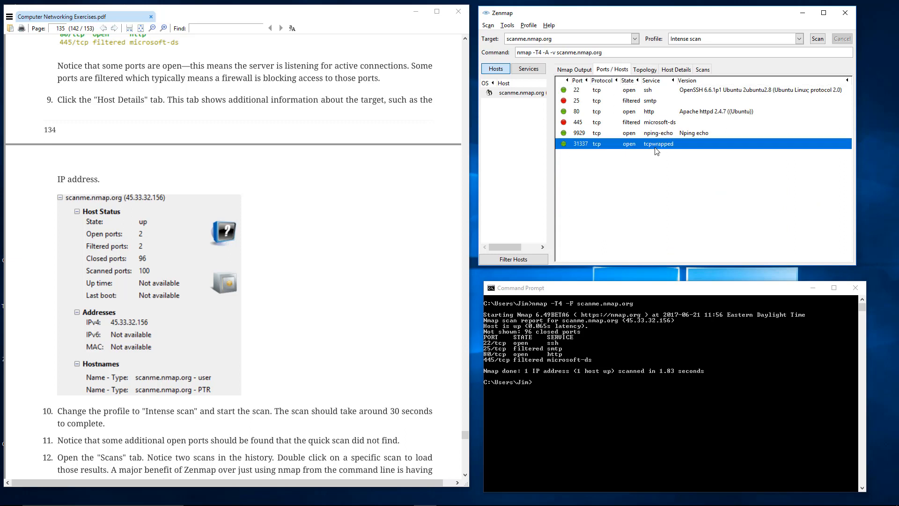
{"action": "left_click", "coordinate": [653, 134]}
{"action": "left_click", "coordinate": [649, 146]}
{"action": "left_click", "coordinate": [652, 136]}
{"action": "left_click", "coordinate": [655, 146]}
{"action": "left_click", "coordinate": [655, 133]}
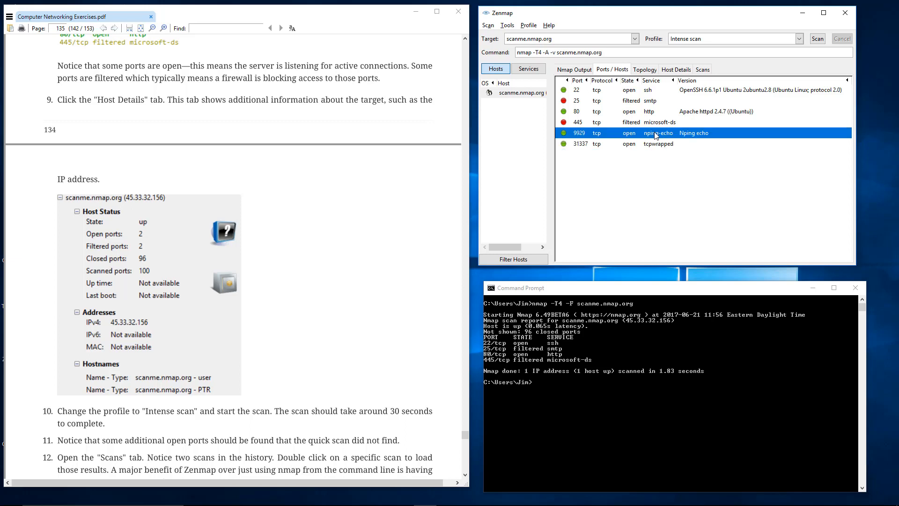
{"action": "left_click", "coordinate": [657, 146]}
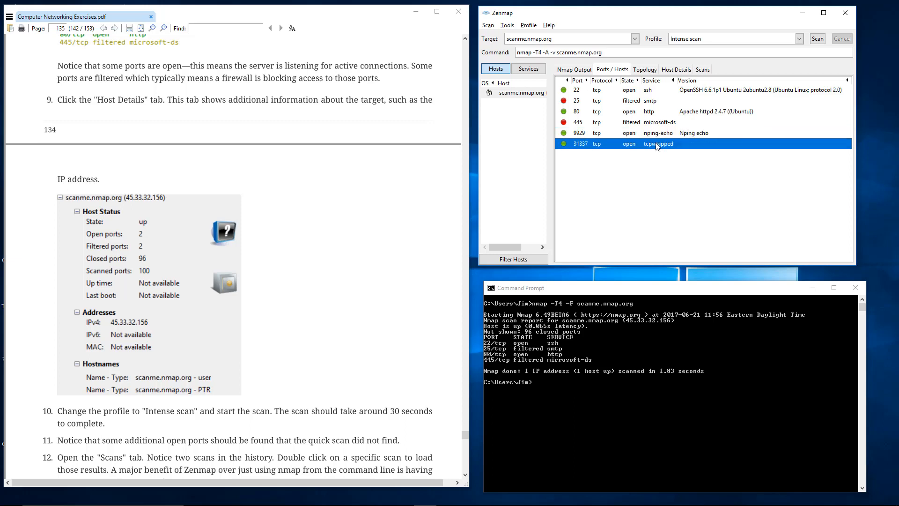
{"action": "left_click", "coordinate": [659, 137]}
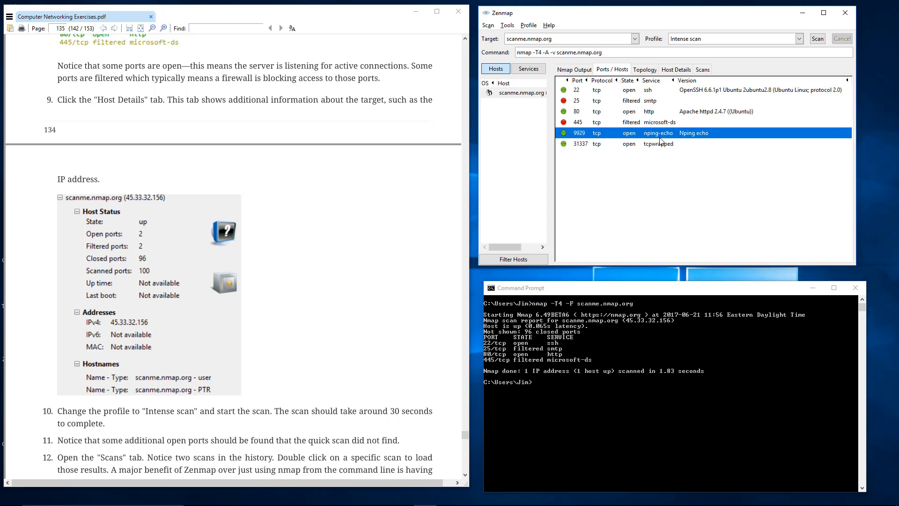
{"action": "left_click", "coordinate": [661, 141], "text": "shift"}
- Check the entry for port 445 and examine the service versions listed for ports 80 and 22
{"action": "key", "text": "Up"}
{"action": "key", "text": "Up"}
{"action": "key", "text": "Down"}
{"action": "key", "text": "Down"}
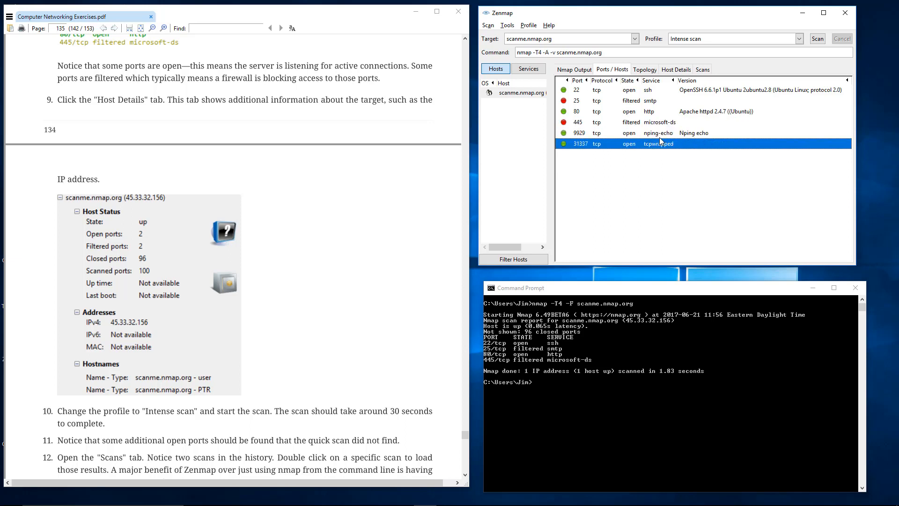
{"action": "key", "text": "Up"}
{"action": "key", "text": "Up"}
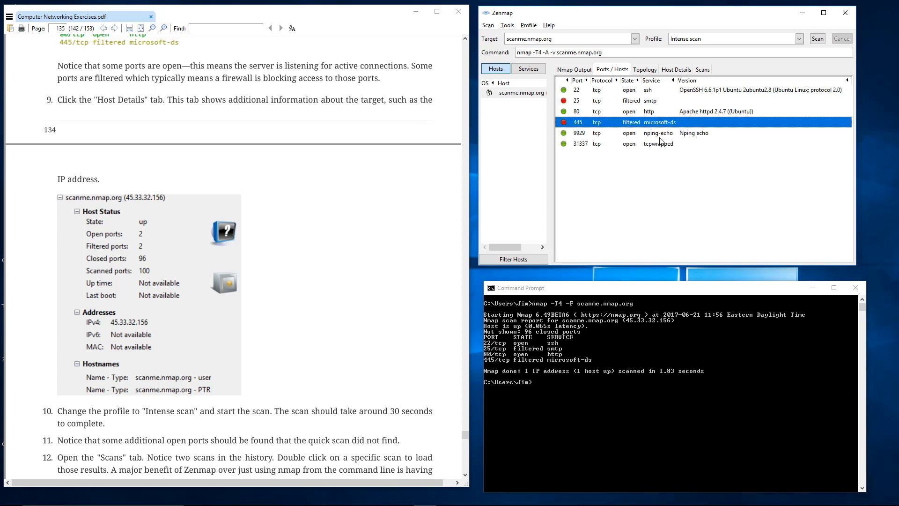
{"action": "left_click", "coordinate": [699, 112]}
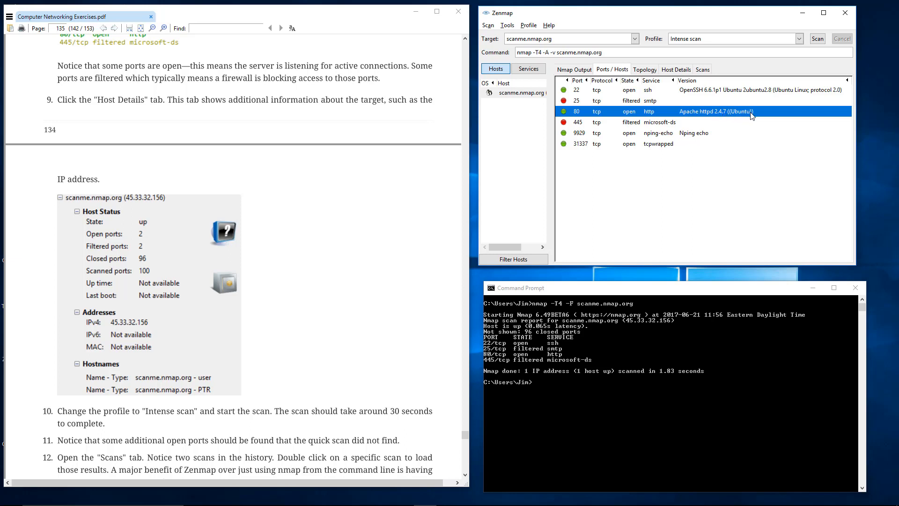
{"action": "left_click", "coordinate": [707, 92]}
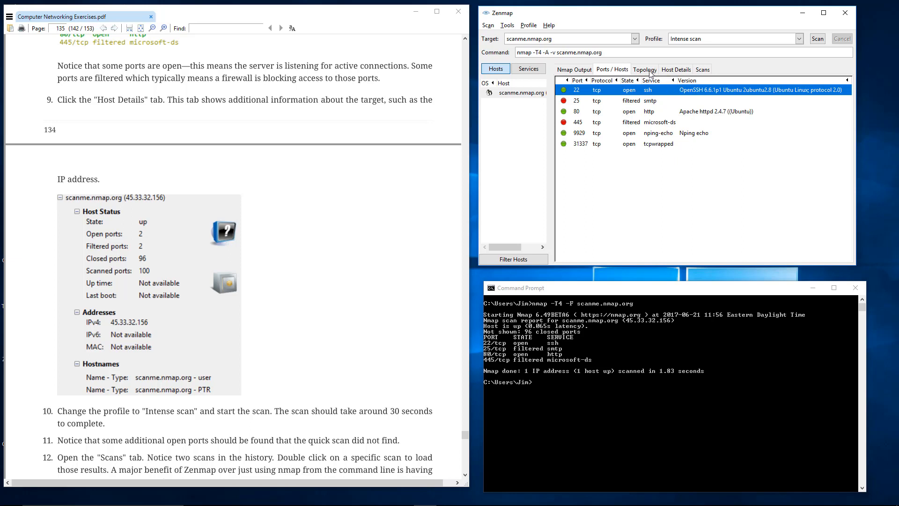
- View the host details of scanme.nmap.org and expand Ports used and OS Classes under Operating System
{"action": "left_click", "coordinate": [676, 69]}
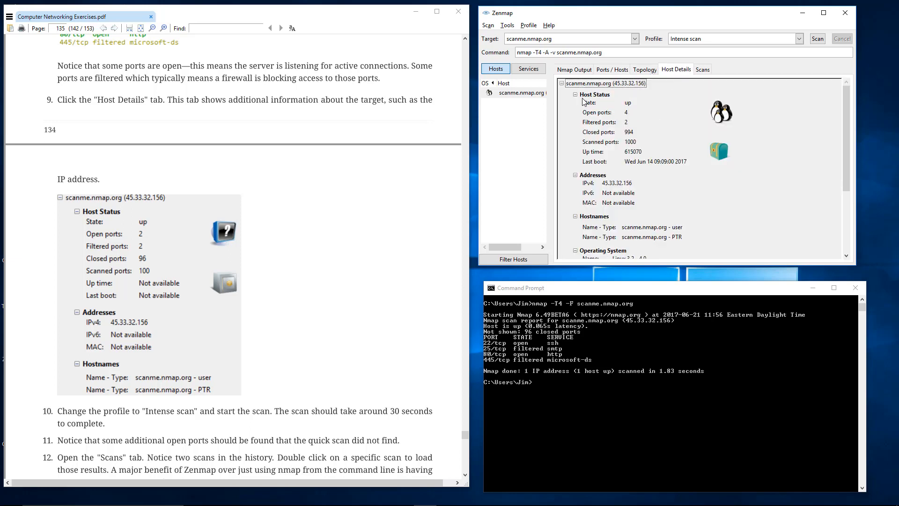
{"action": "scroll", "coordinate": [622, 135], "scroll_direction": "down", "scroll_amount": 4}
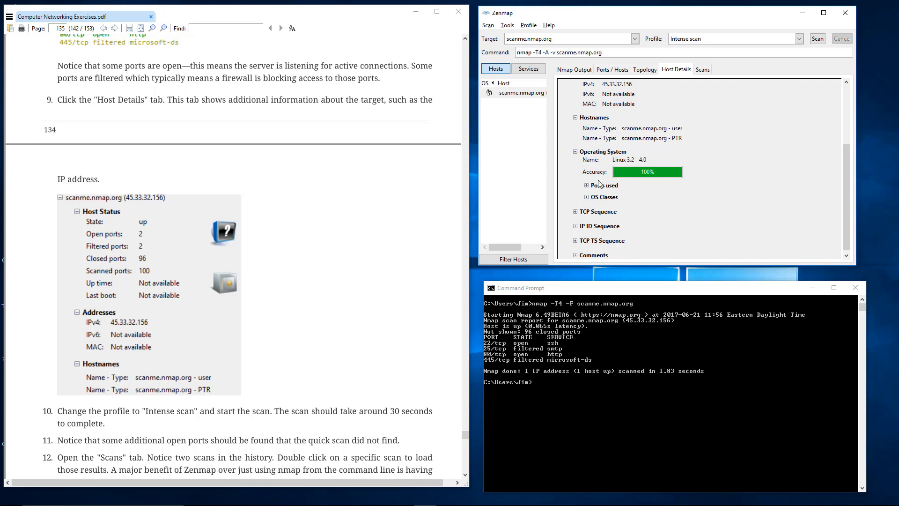
{"action": "left_click", "coordinate": [586, 185]}
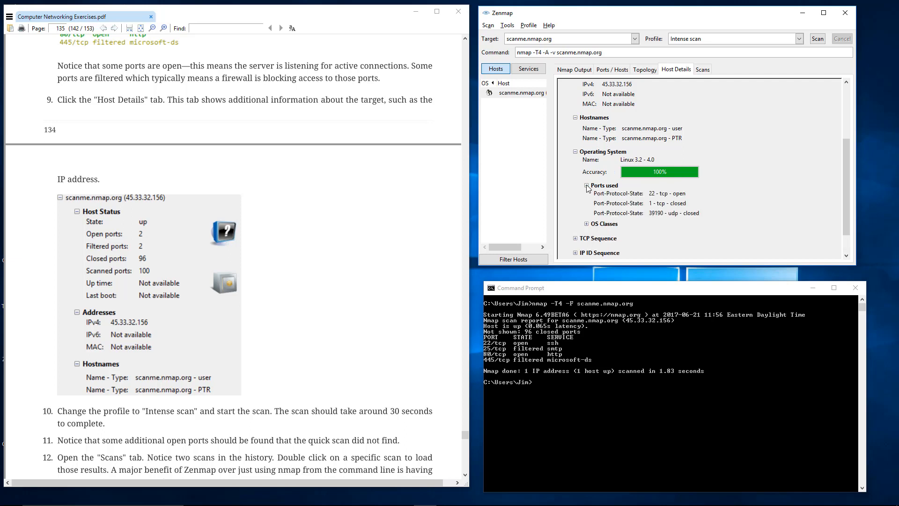
{"action": "scroll", "coordinate": [583, 187], "scroll_direction": "down", "scroll_amount": 1}
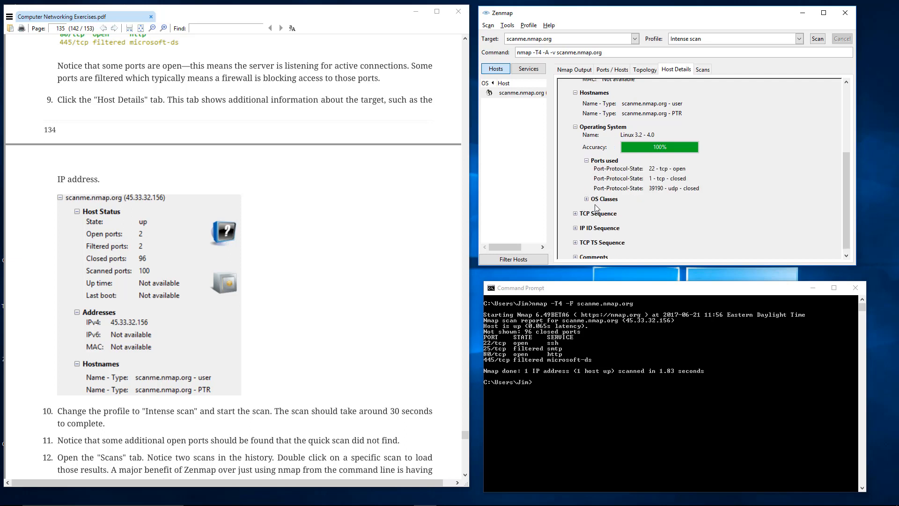
{"action": "left_click", "coordinate": [587, 199]}
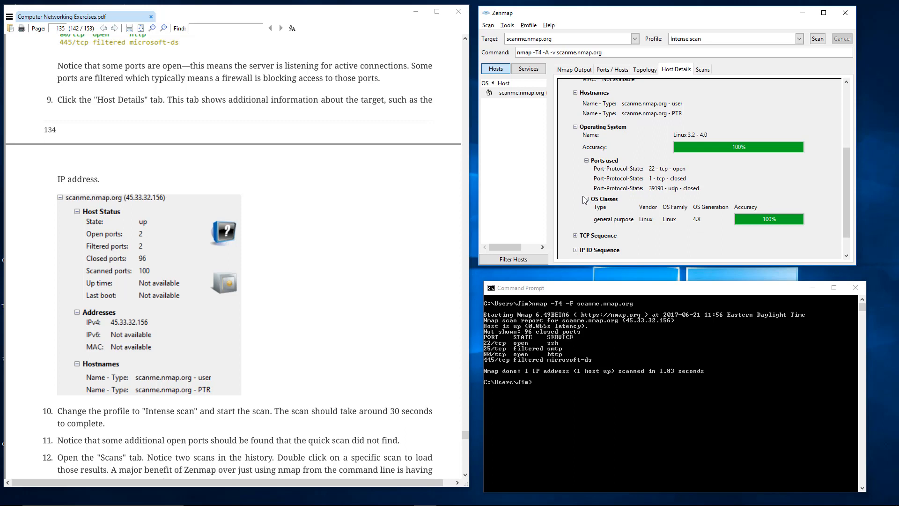
{"action": "scroll", "coordinate": [584, 201], "scroll_direction": "down", "scroll_amount": 1}
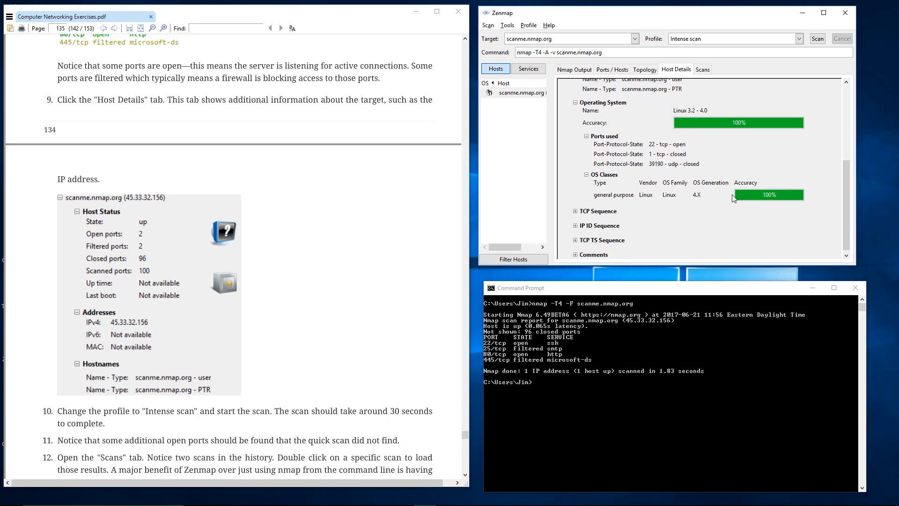
- Expand the TCP Sequence, IP ID Sequence, TCP TS Sequence and Comments sections of the host details
{"action": "left_click", "coordinate": [576, 211]}
{"action": "scroll", "coordinate": [578, 216], "scroll_direction": "down", "scroll_amount": 1}
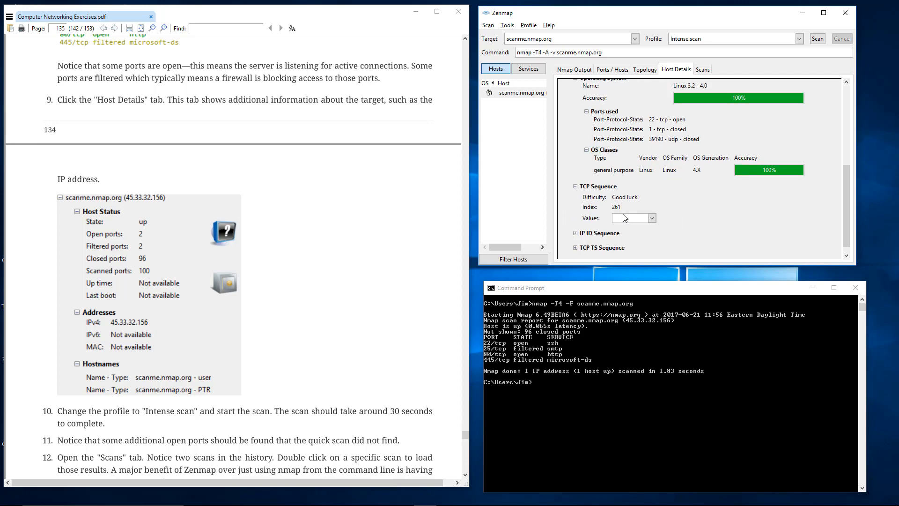
{"action": "scroll", "coordinate": [568, 225], "scroll_direction": "down", "scroll_amount": 1}
{"action": "left_click", "coordinate": [575, 223]}
{"action": "scroll", "coordinate": [578, 224], "scroll_direction": "down", "scroll_amount": 2}
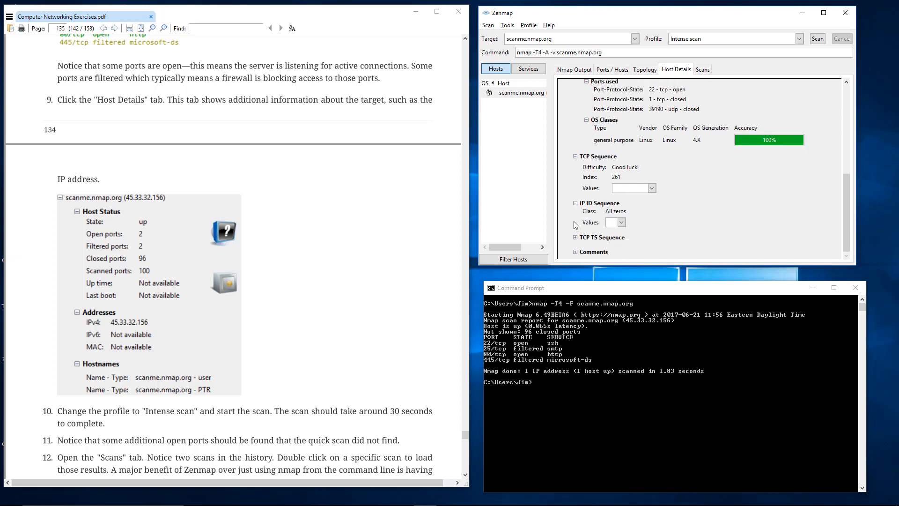
{"action": "left_click", "coordinate": [576, 237]}
{"action": "scroll", "coordinate": [578, 237], "scroll_direction": "down", "scroll_amount": 1}
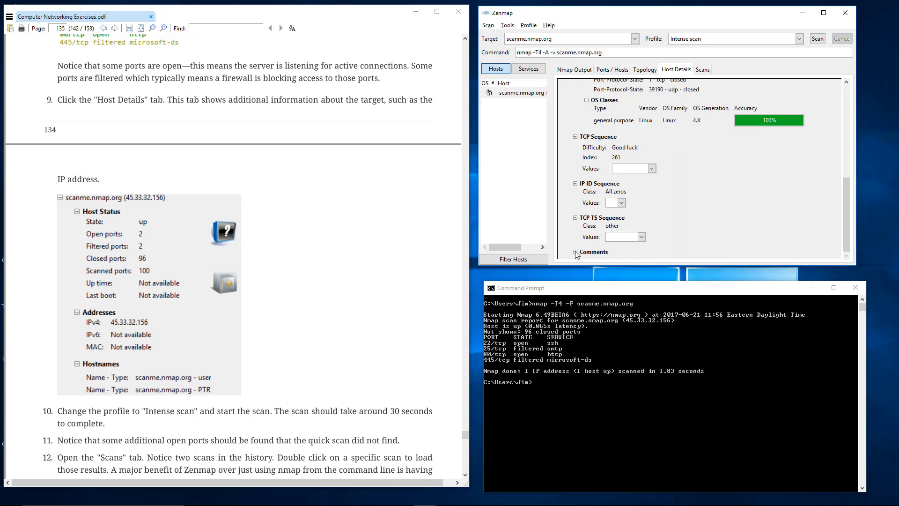
{"action": "left_click", "coordinate": [575, 251]}
- Review the Host Status values again and collapse the Host Status, Addresses, Hostnames and Operating System sections
{"action": "scroll", "coordinate": [579, 229], "scroll_direction": "up", "scroll_amount": 4}
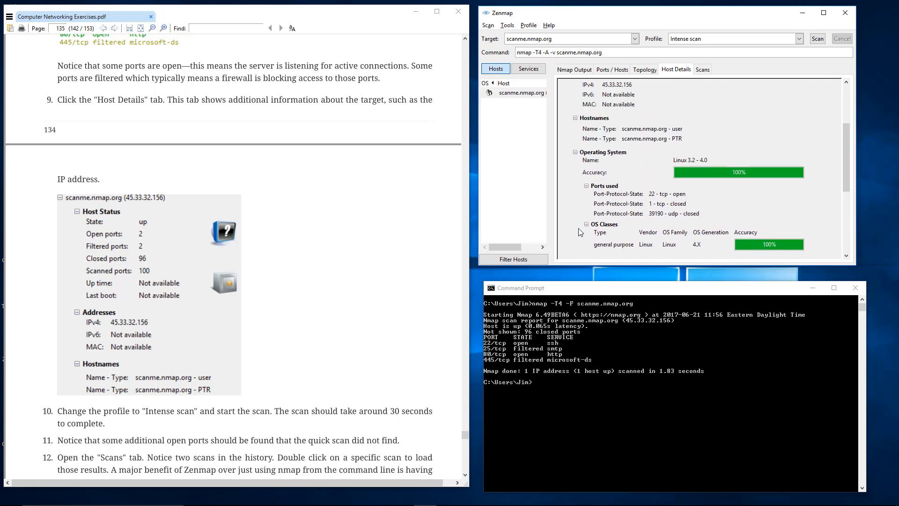
{"action": "scroll", "coordinate": [577, 229], "scroll_direction": "up", "scroll_amount": 3}
{"action": "scroll", "coordinate": [618, 206], "scroll_direction": "up", "scroll_amount": 1}
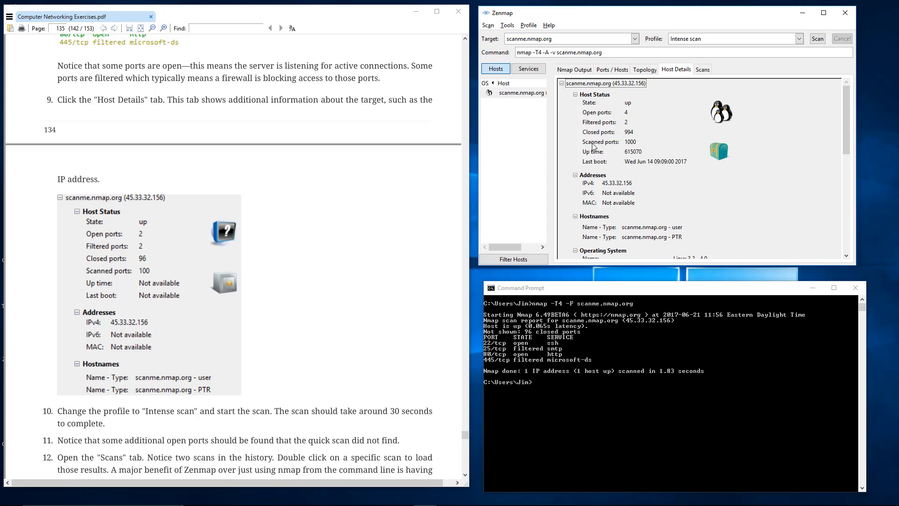
{"action": "left_click", "coordinate": [576, 95]}
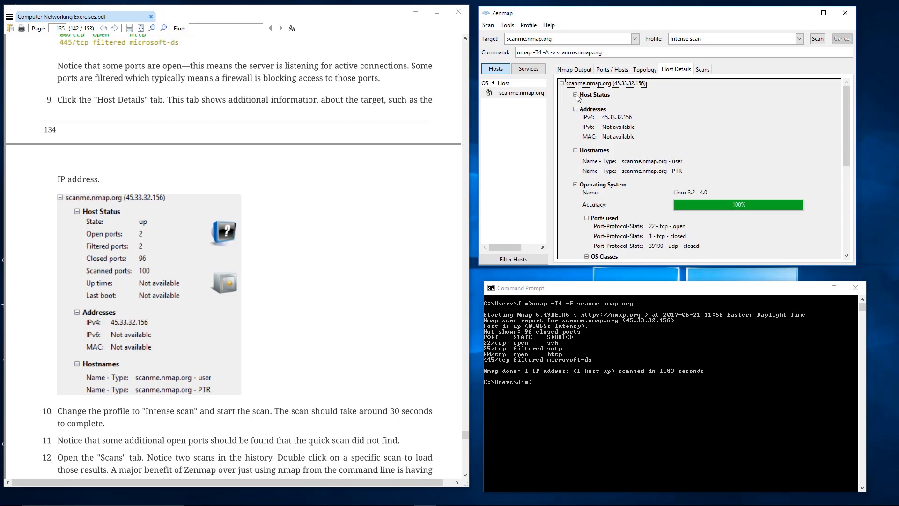
{"action": "left_click", "coordinate": [574, 109]}
{"action": "left_click", "coordinate": [576, 124]}
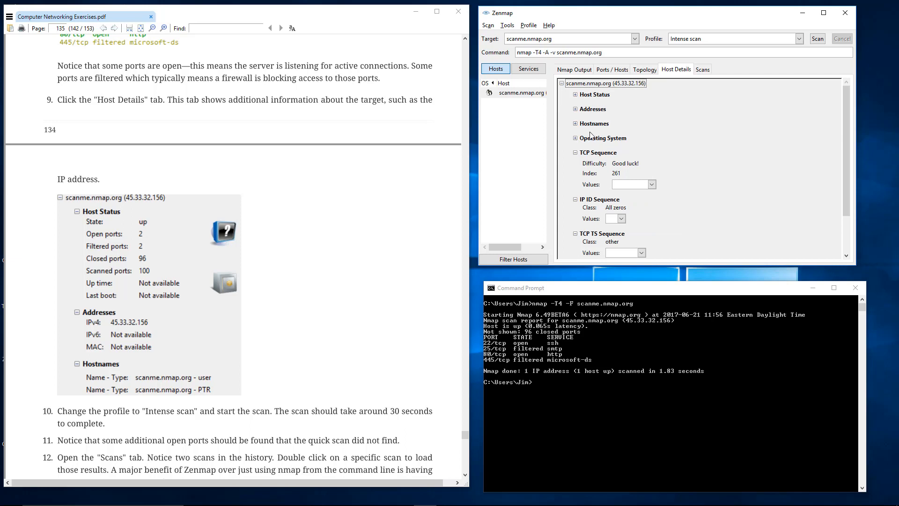
- Examine the network topology, enlarging and repositioning the map to show the whole route from localhost to scanme.nmap.org
{"action": "left_click", "coordinate": [635, 73]}
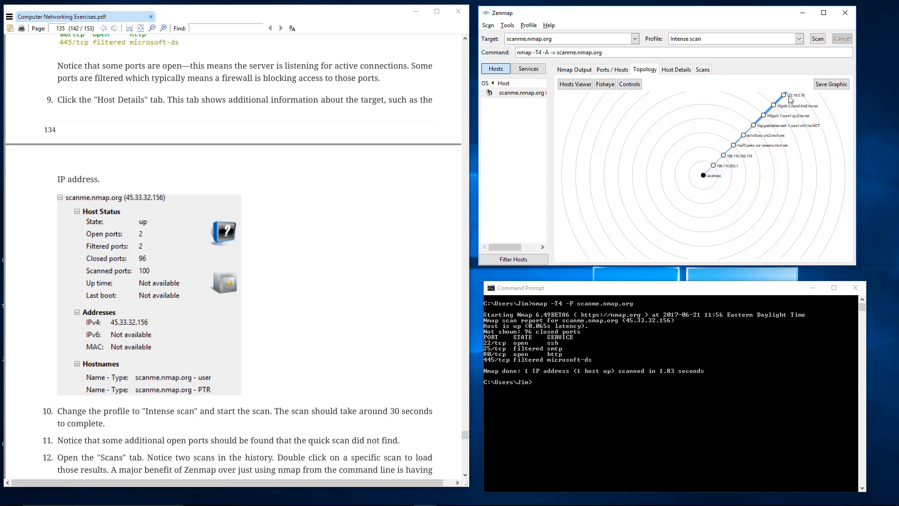
{"action": "scroll", "coordinate": [756, 158], "scroll_direction": "up", "scroll_amount": 2}
{"action": "left_click_drag", "start_coordinate": [757, 161], "coordinate": [696, 217]}
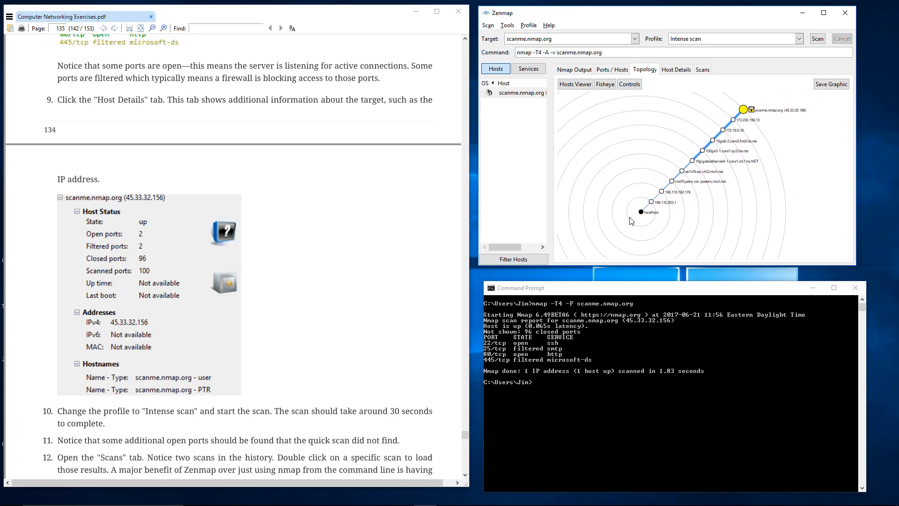
{"action": "scroll", "coordinate": [713, 221], "scroll_direction": "up", "scroll_amount": 1}
{"action": "scroll", "coordinate": [712, 221], "scroll_direction": "up", "scroll_amount": 3}
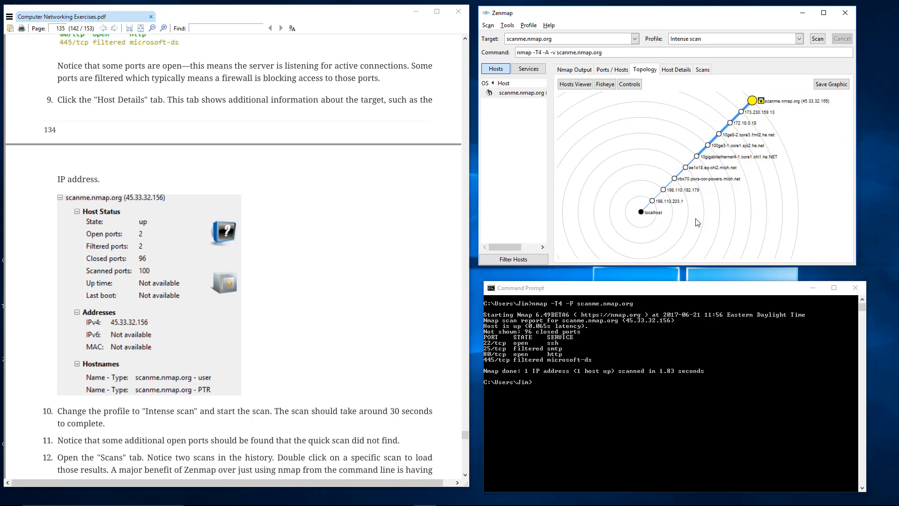
{"action": "scroll", "coordinate": [696, 223], "scroll_direction": "up", "scroll_amount": 1}
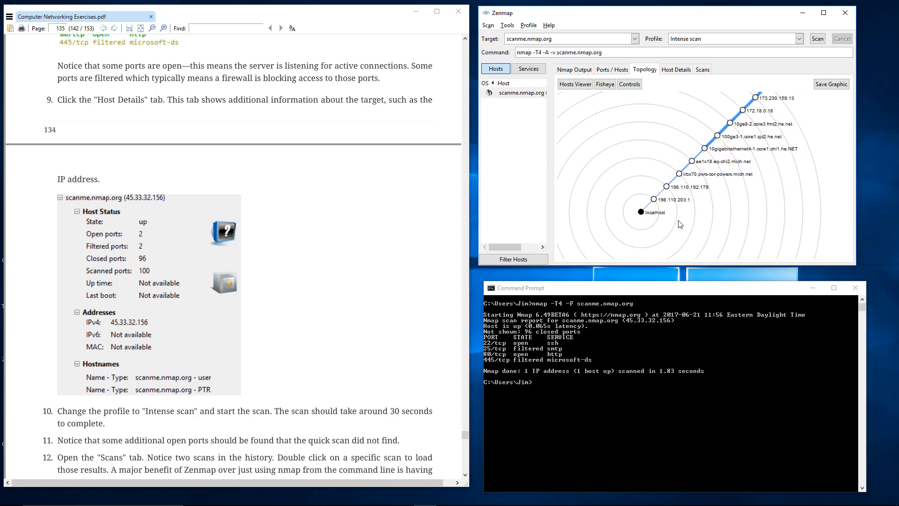
{"action": "left_click_drag", "start_coordinate": [759, 200], "coordinate": [695, 223]}
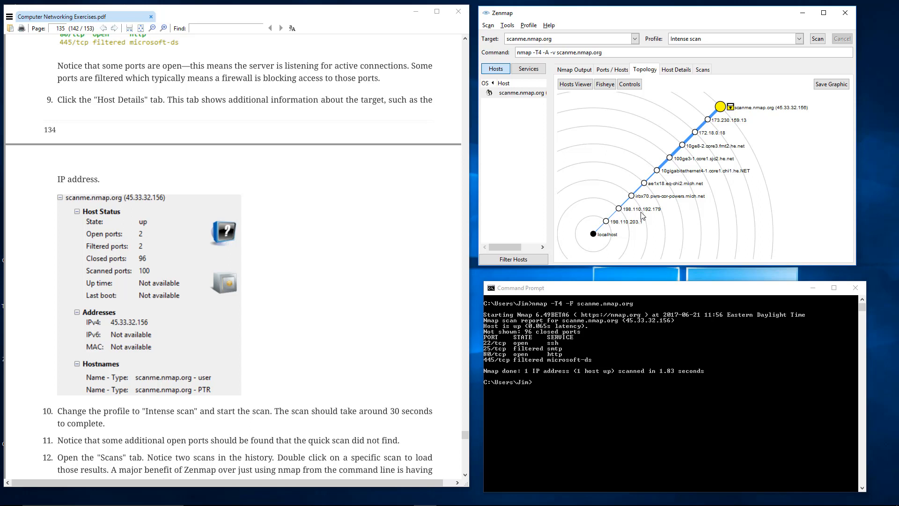
- Recheck the entries for ports 31337, 9929, 445 and 22, and return to the Nmap output
{"action": "left_click", "coordinate": [610, 74]}
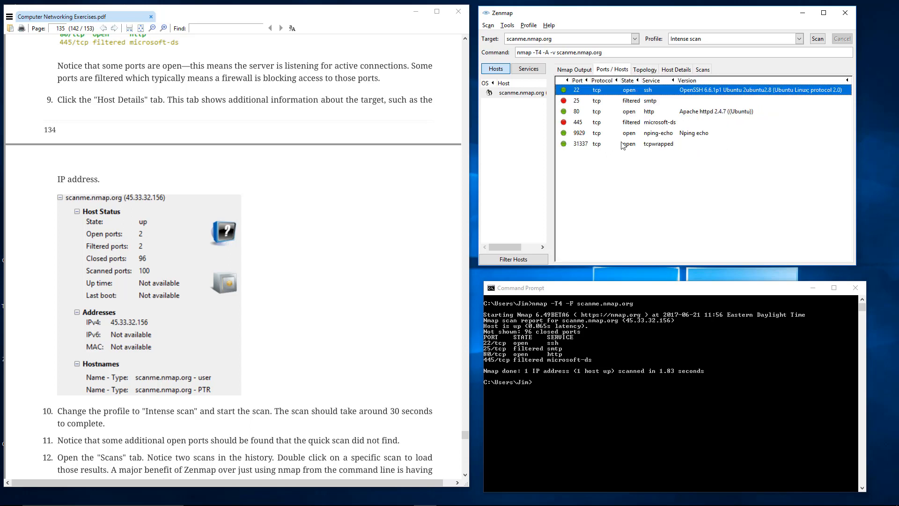
{"action": "left_click", "coordinate": [600, 143]}
{"action": "left_click", "coordinate": [602, 133]}
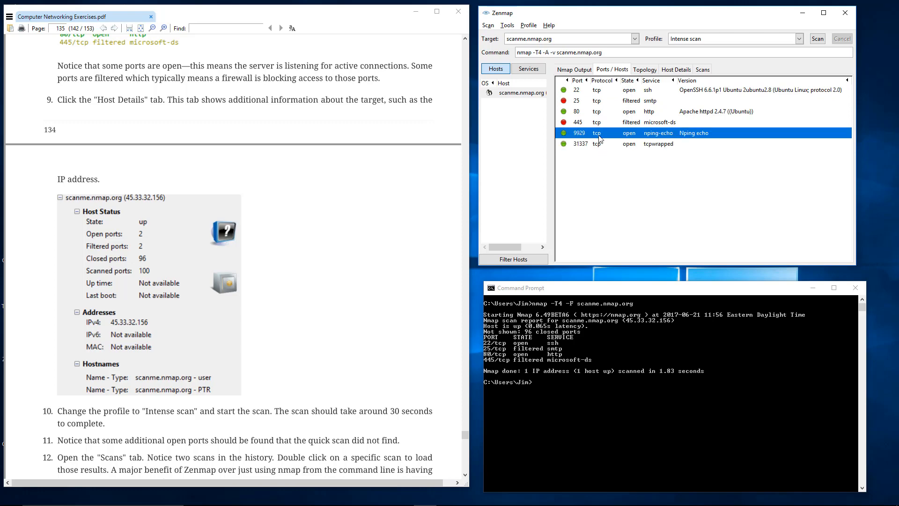
{"action": "left_click", "coordinate": [602, 122]}
{"action": "left_click", "coordinate": [601, 91]}
{"action": "left_click", "coordinate": [580, 70]}
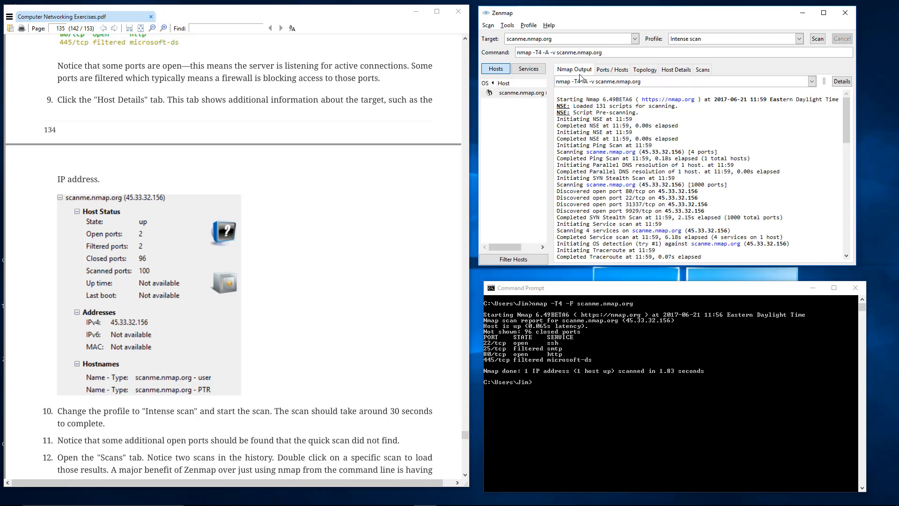
- Load the quick scan (nmap -T4 -F scanme.nmap.org) from the scan history and examine its port list
{"action": "left_click", "coordinate": [509, 95]}
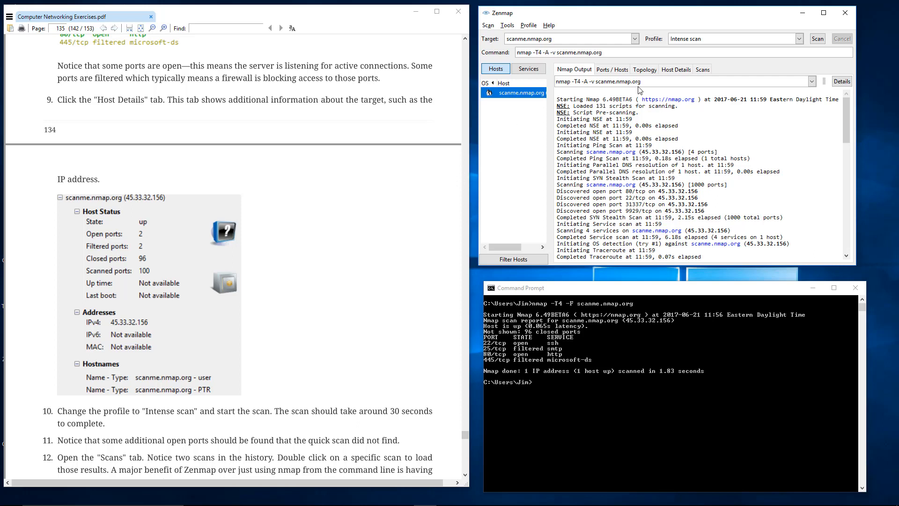
{"action": "left_click", "coordinate": [700, 70]}
{"action": "left_click", "coordinate": [585, 99]}
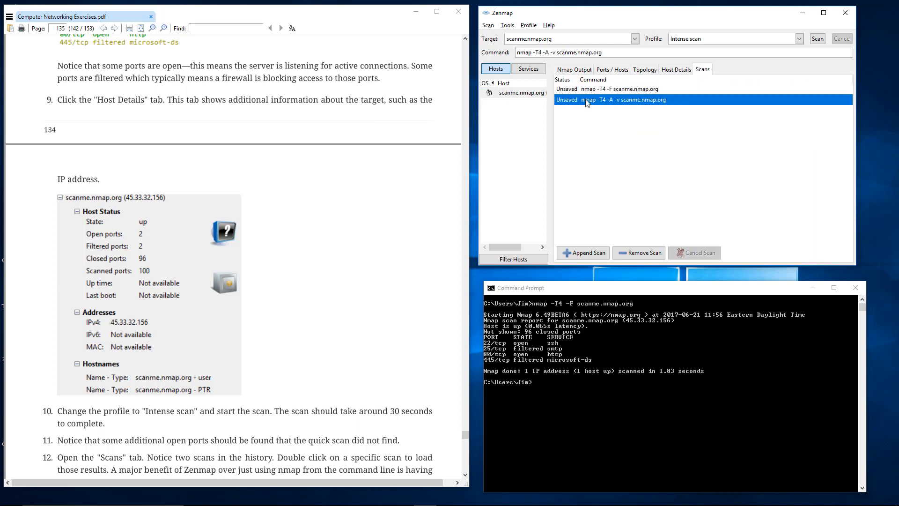
{"action": "double_click", "coordinate": [584, 90]}
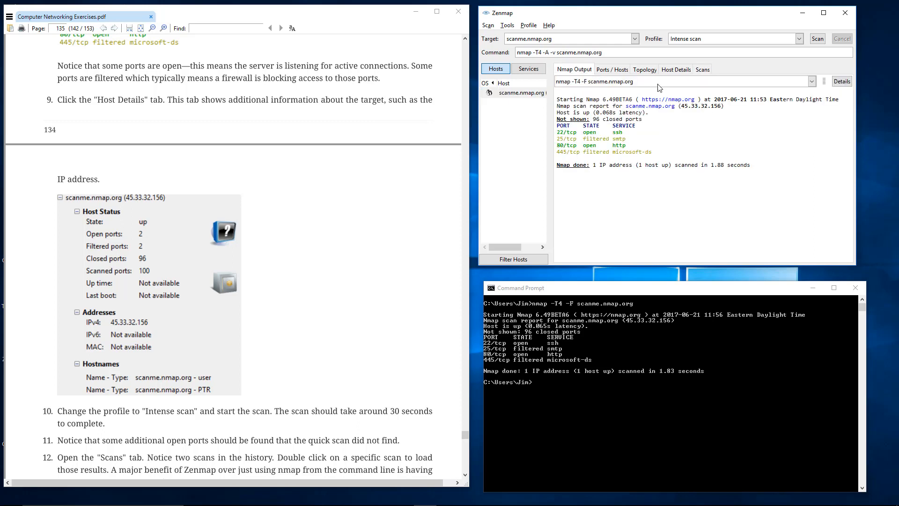
{"action": "left_click_drag", "start_coordinate": [573, 111], "coordinate": [616, 152]}
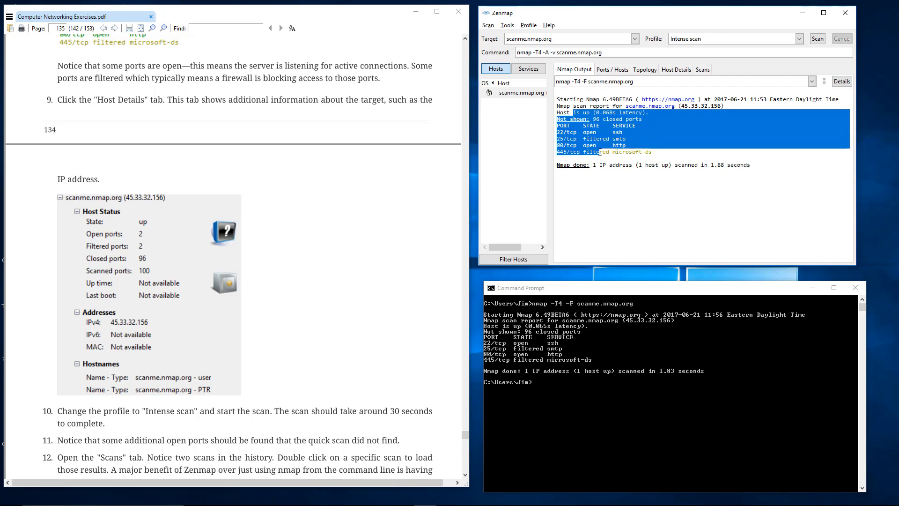
{"action": "left_click", "coordinate": [615, 151]}
- Load the intense scan (nmap -T4 -A -v scanme.nmap.org) from the scan history and look through its output
{"action": "left_click", "coordinate": [702, 69]}
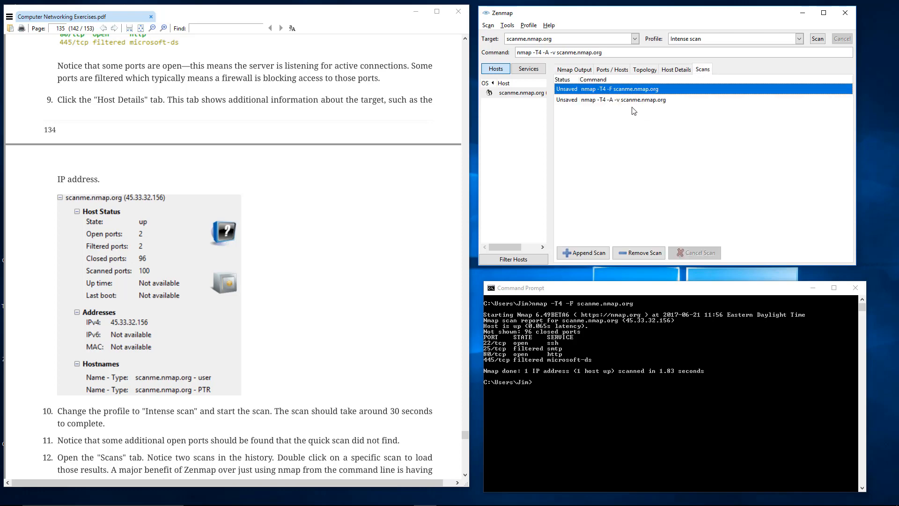
{"action": "double_click", "coordinate": [624, 101]}
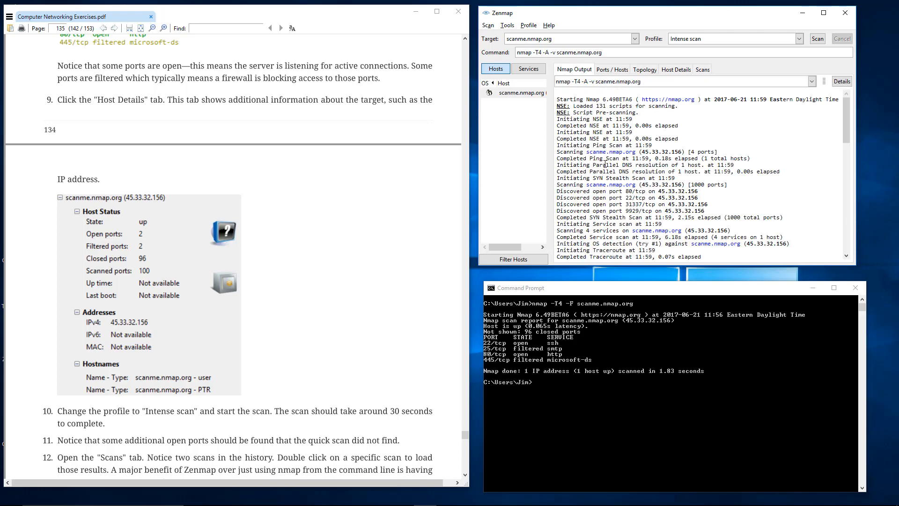
{"action": "scroll", "coordinate": [605, 164], "scroll_direction": "down", "scroll_amount": 10}
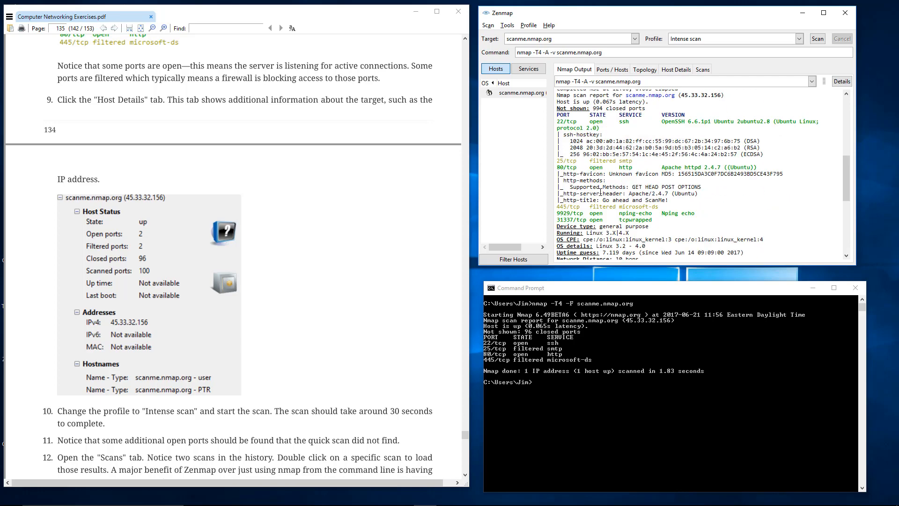
{"action": "scroll", "coordinate": [600, 192], "scroll_direction": "up", "scroll_amount": 10}
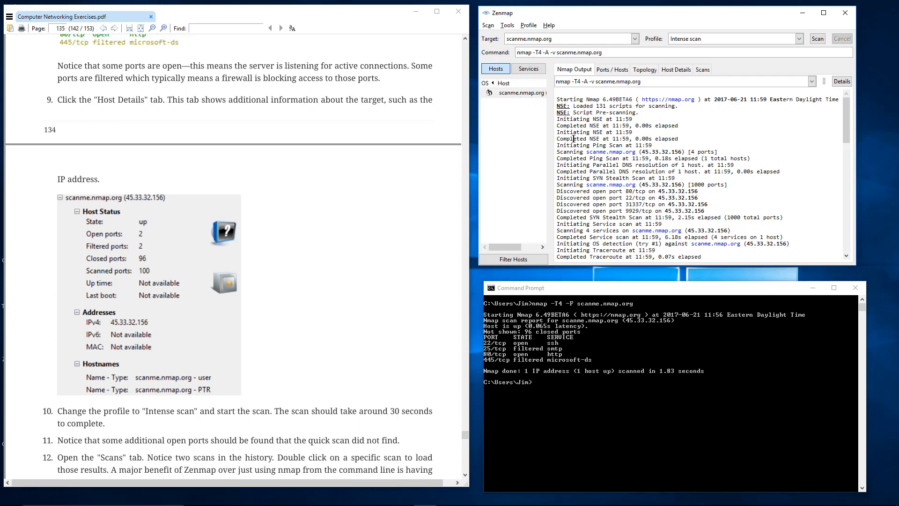
- Read the Learning Checkpoint items in the exercise PDF, and reopen the host details of scanme.nmap.org in Zenmap
{"action": "left_click", "coordinate": [280, 251]}
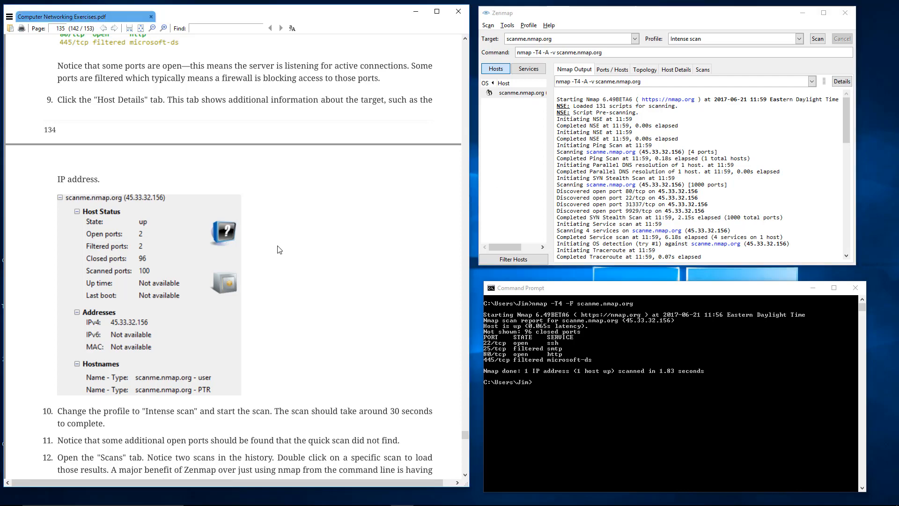
{"action": "scroll", "coordinate": [276, 241], "scroll_direction": "down", "scroll_amount": 5}
{"action": "scroll", "coordinate": [274, 233], "scroll_direction": "down", "scroll_amount": 10}
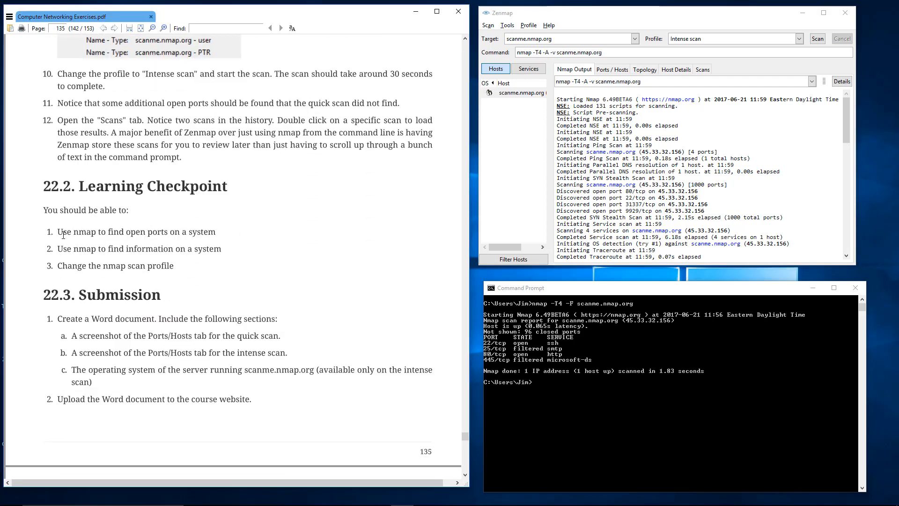
{"action": "left_click_drag", "start_coordinate": [62, 233], "coordinate": [161, 235]}
{"action": "left_click", "coordinate": [116, 238]}
{"action": "left_click", "coordinate": [207, 234]}
{"action": "left_click_drag", "start_coordinate": [215, 232], "coordinate": [84, 232]}
{"action": "left_click", "coordinate": [83, 231]}
{"action": "left_click_drag", "start_coordinate": [78, 252], "coordinate": [181, 251]}
{"action": "left_click", "coordinate": [181, 256]}
{"action": "left_click", "coordinate": [676, 70]}
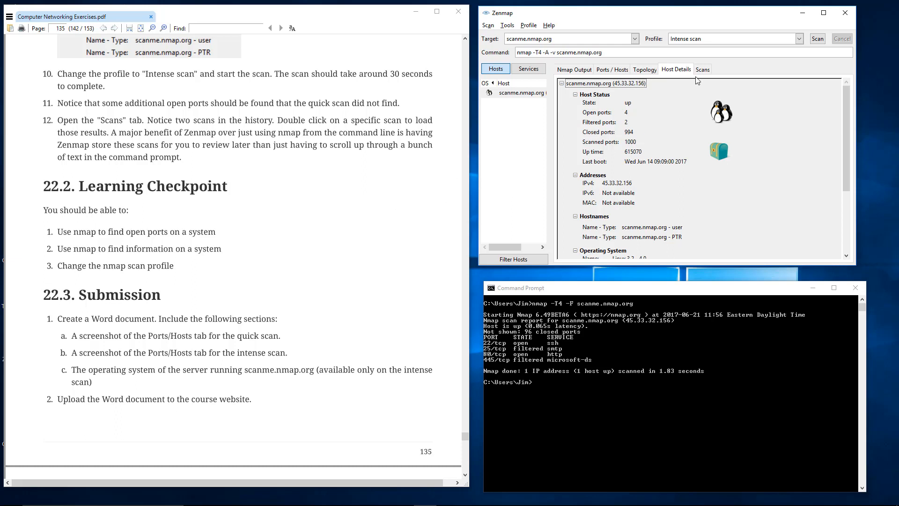
- Try the Ping scan profile and set the scan profile to Quick scan plus
{"action": "left_click", "coordinate": [799, 39]}
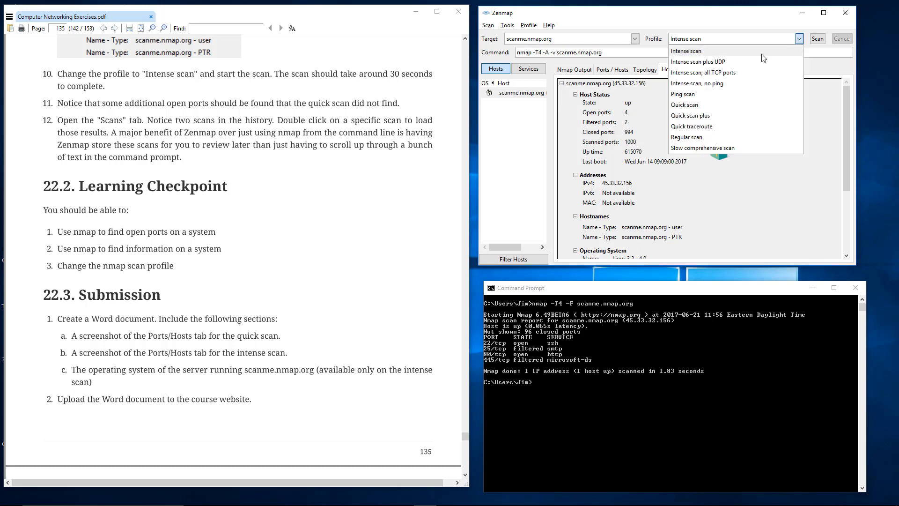
{"action": "left_click", "coordinate": [799, 40]}
{"action": "left_click", "coordinate": [798, 41]}
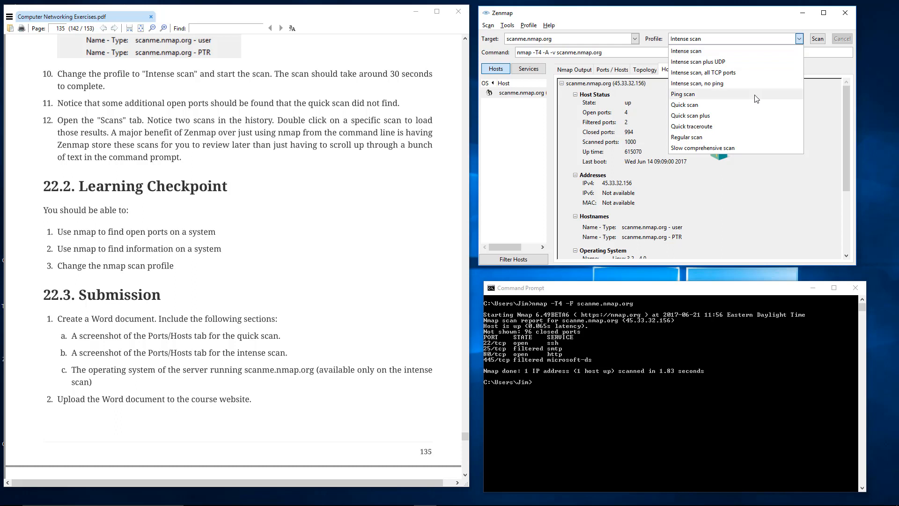
{"action": "left_click", "coordinate": [758, 94]}
{"action": "left_click", "coordinate": [799, 39]}
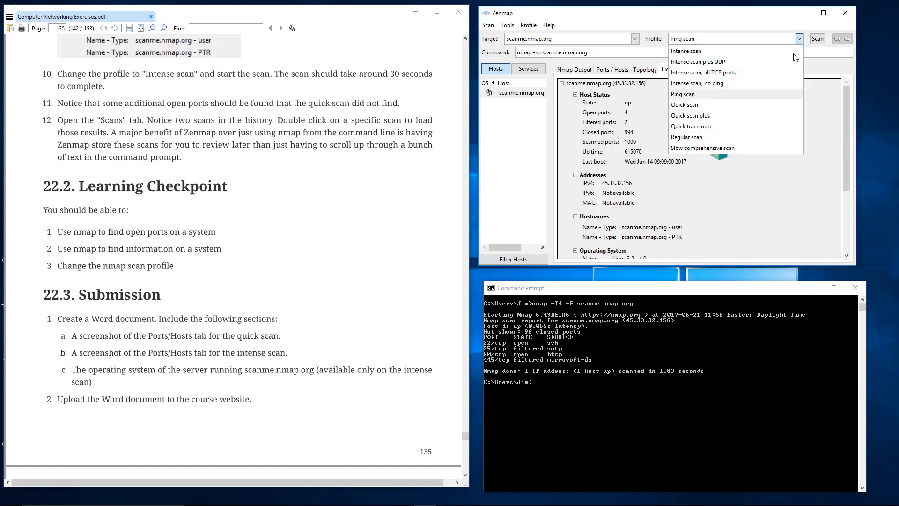
{"action": "left_click", "coordinate": [758, 116]}
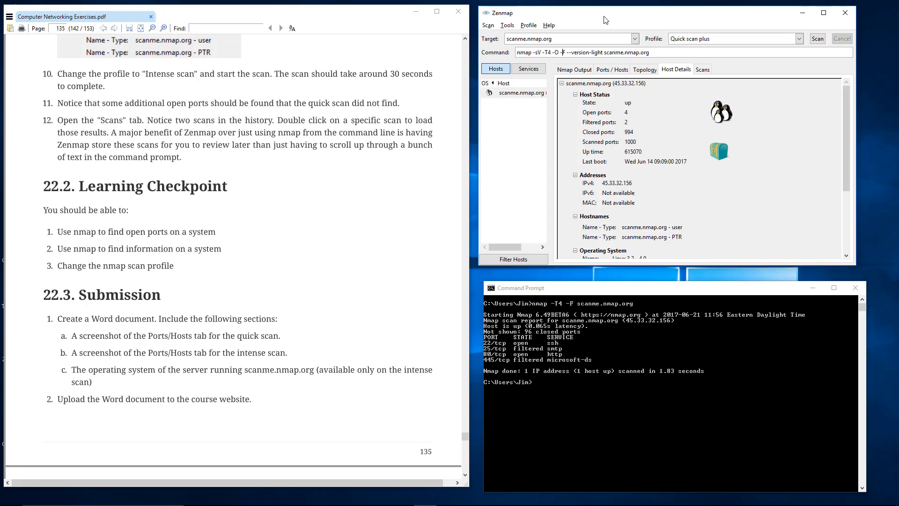
- Review the topology, the port list and the Nmap output, examine the options in the scan command, and return to the exercise PDF
{"action": "left_click", "coordinate": [639, 71]}
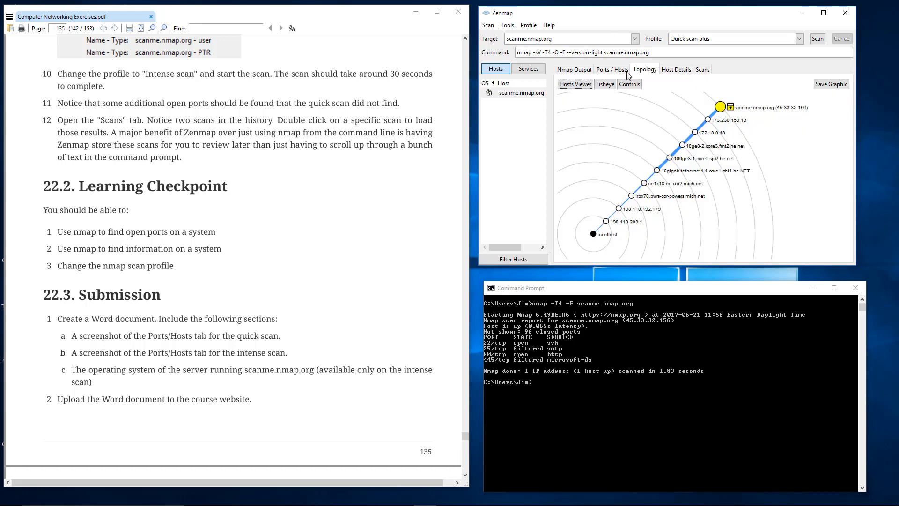
{"action": "left_click", "coordinate": [620, 72]}
{"action": "left_click", "coordinate": [588, 71]}
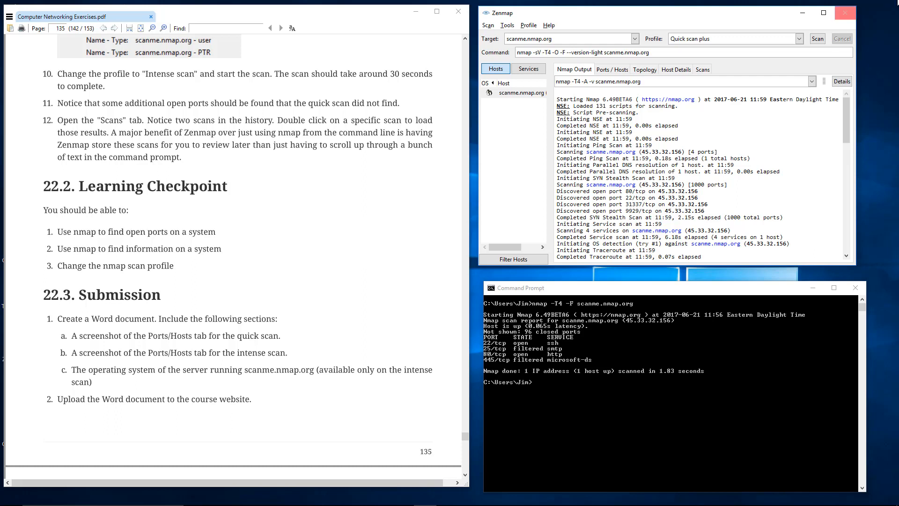
{"action": "left_click_drag", "start_coordinate": [535, 53], "coordinate": [571, 56]}
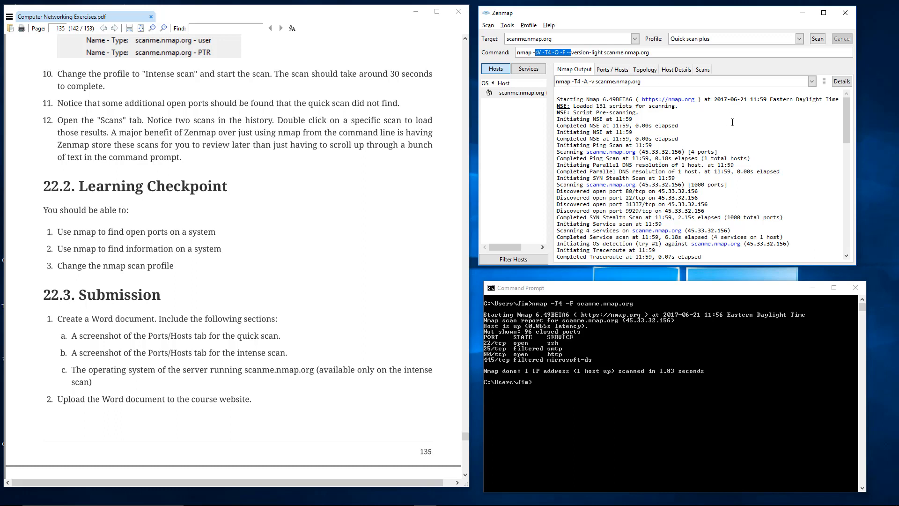
{"action": "mouse_move", "coordinate": [847, 105]}
{"action": "left_mouse_down"}
{"action": "mouse_move", "coordinate": [845, 201]}
{"action": "mouse_move", "coordinate": [853, 80]}
{"action": "mouse_move", "coordinate": [846, 98]}
{"action": "left_mouse_up"}
{"action": "left_click", "coordinate": [268, 205]}
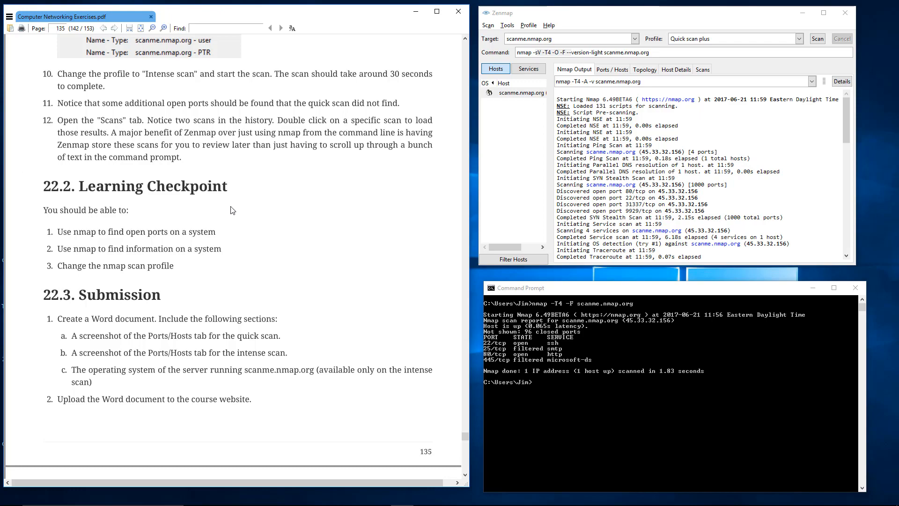